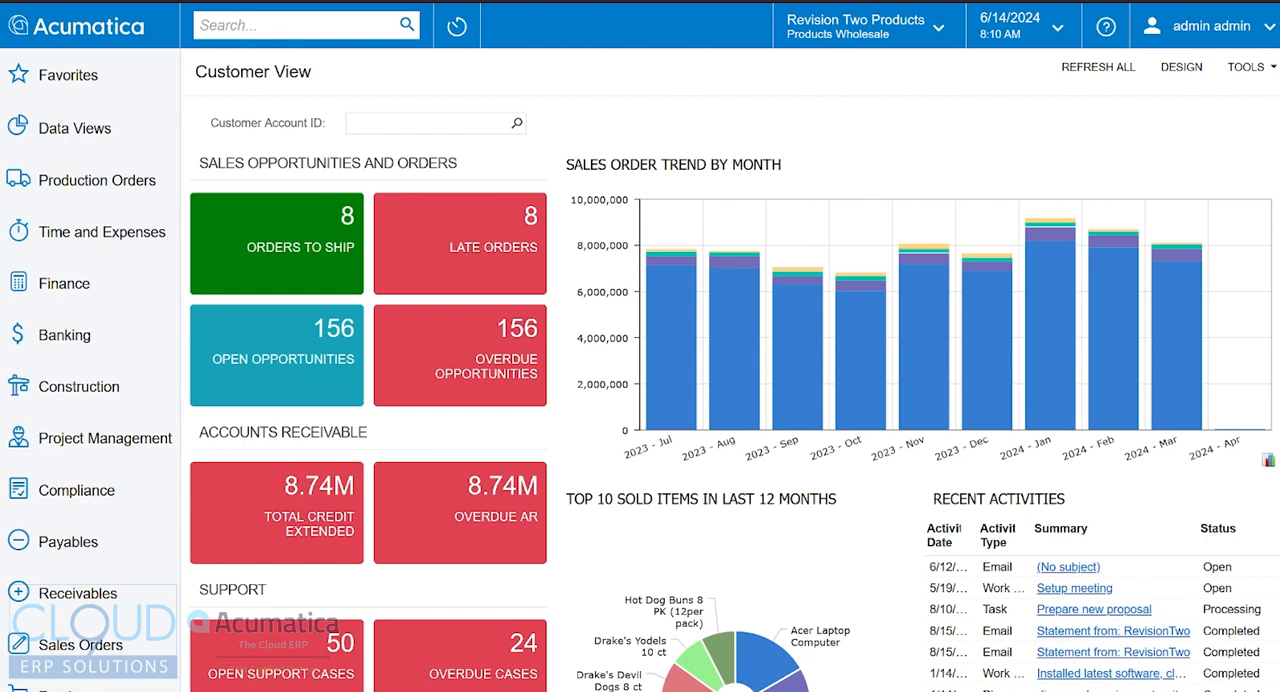
Create a new sales quote and set its requested-on date to 6/20/2024
click(84, 646)
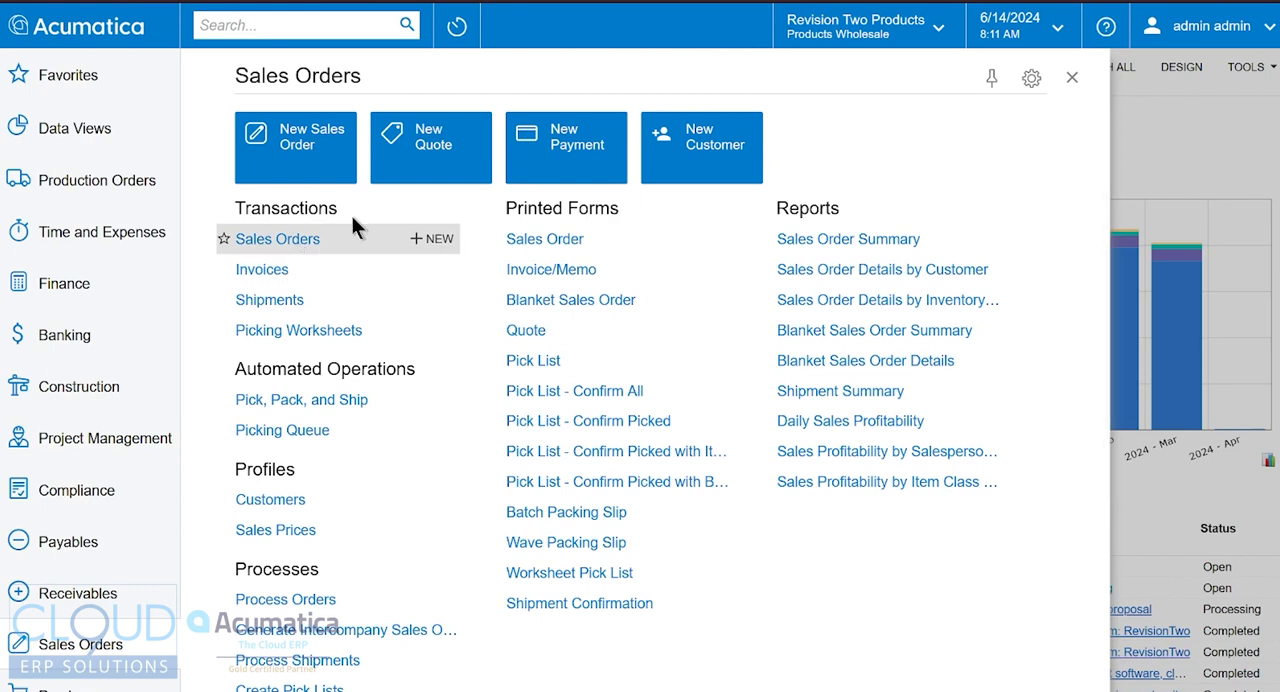
click(420, 147)
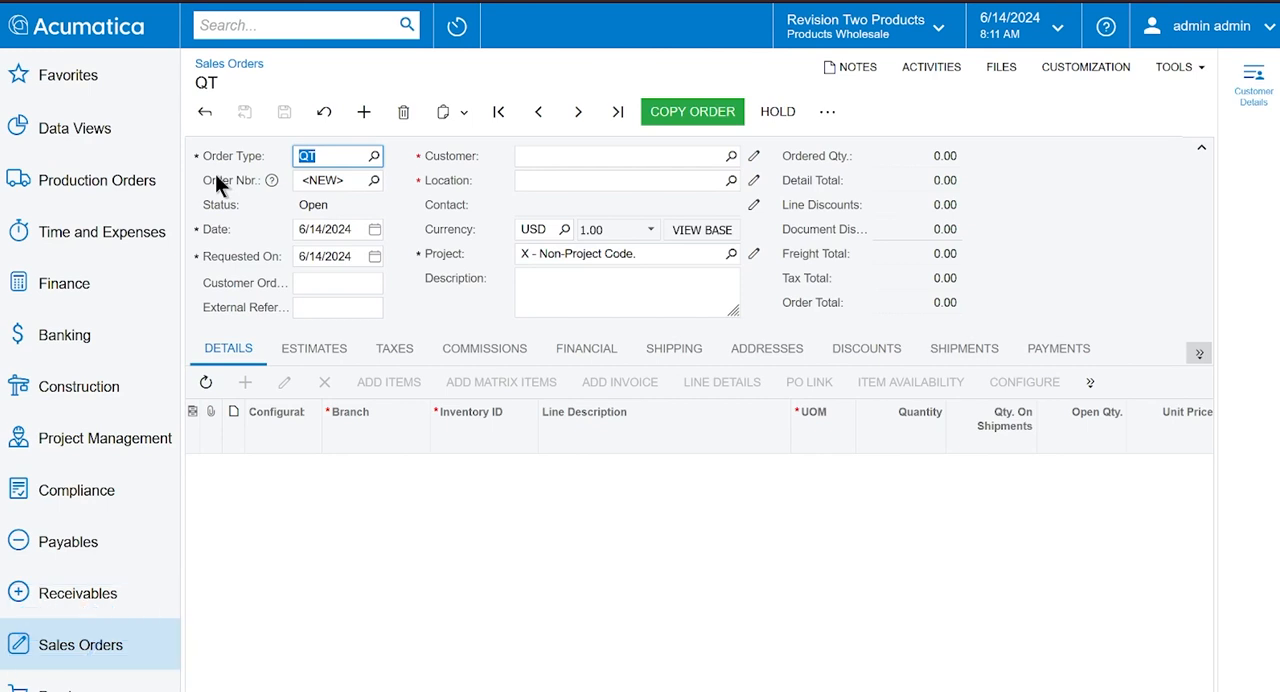
click(423, 203)
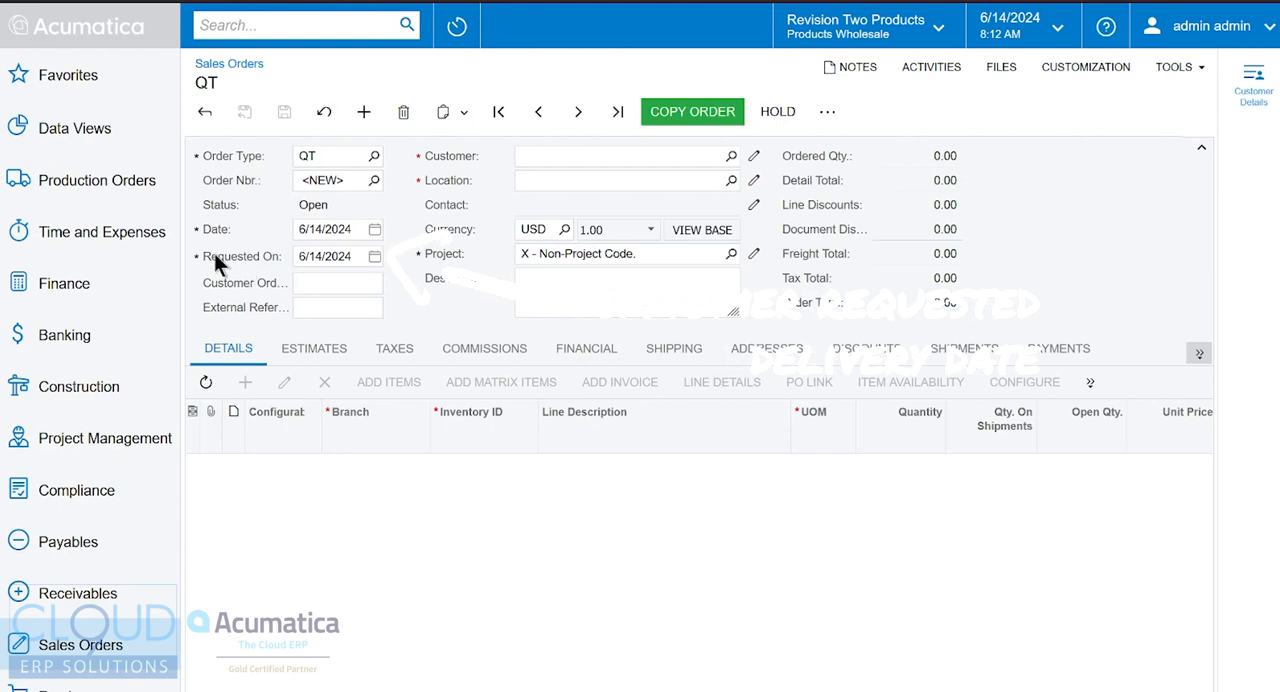
click(374, 257)
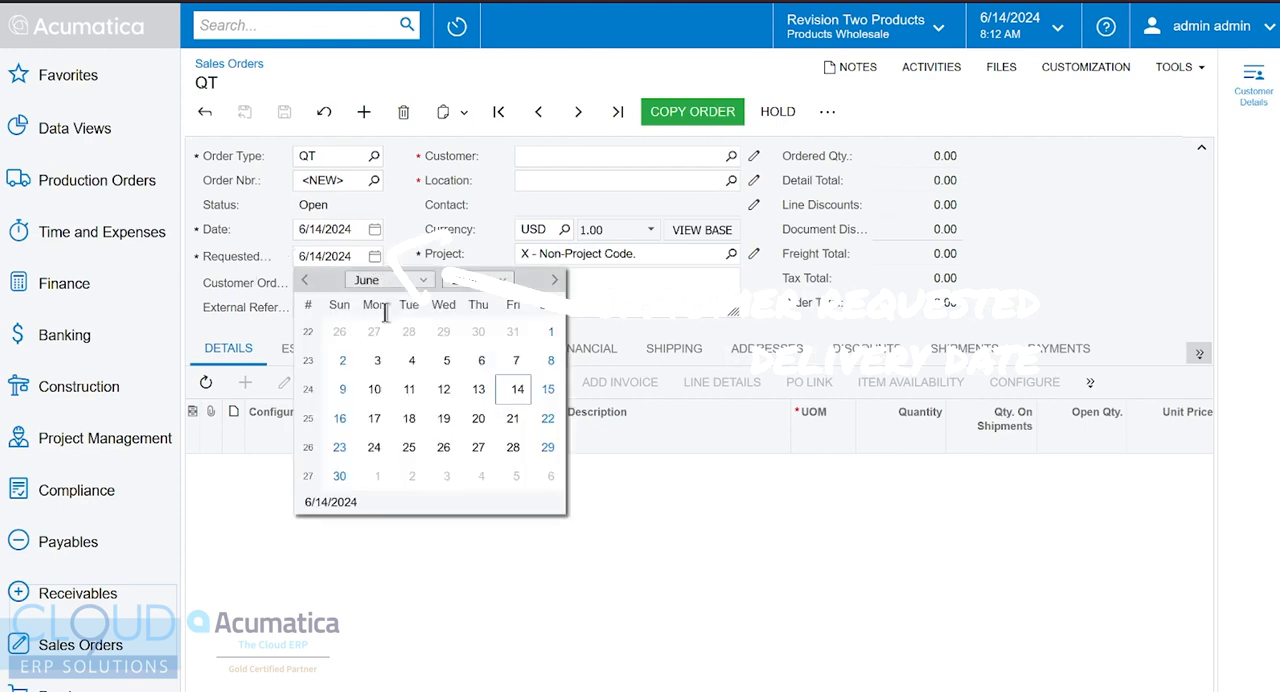
click(478, 418)
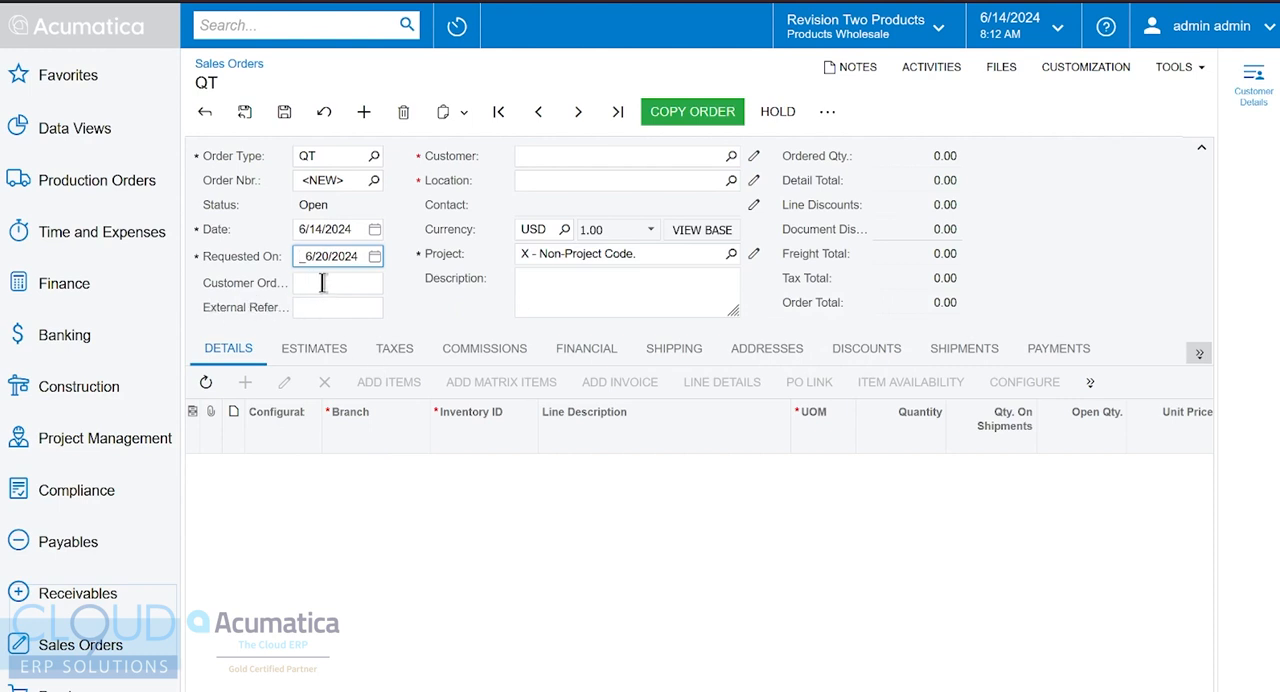
Look up "bar" and set the quote's customer to USA Bartending School
click(559, 150)
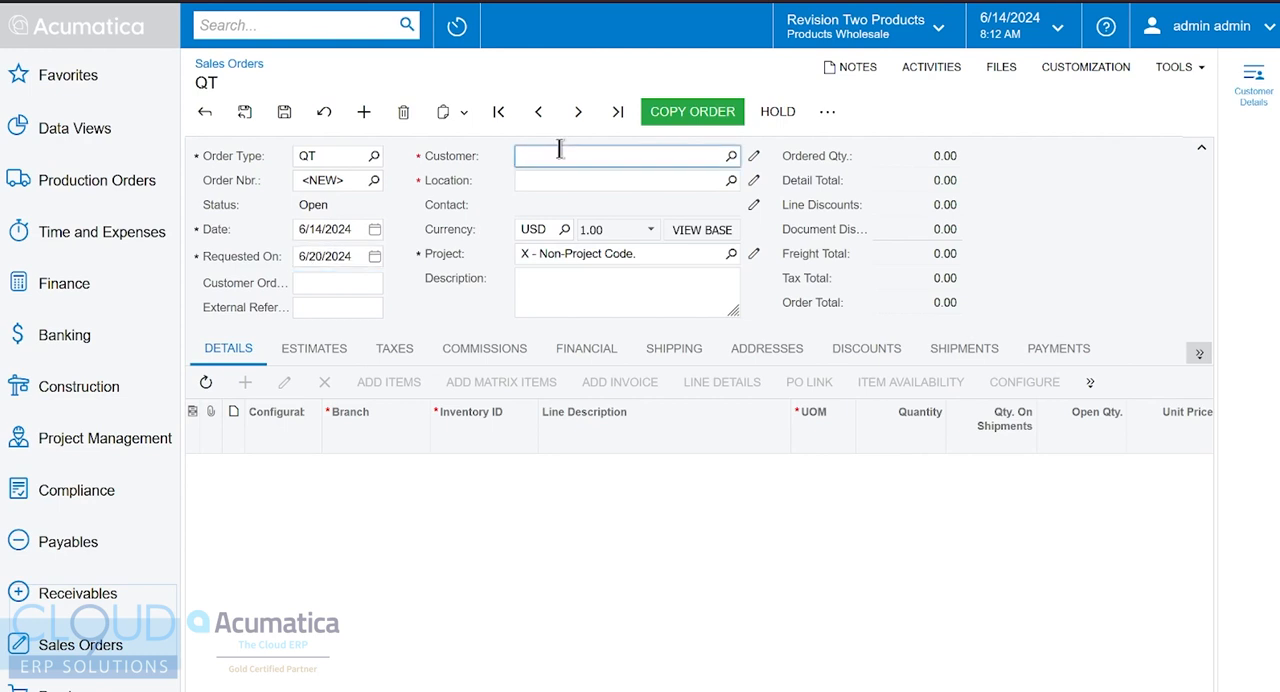
text(bar)
key(Return)
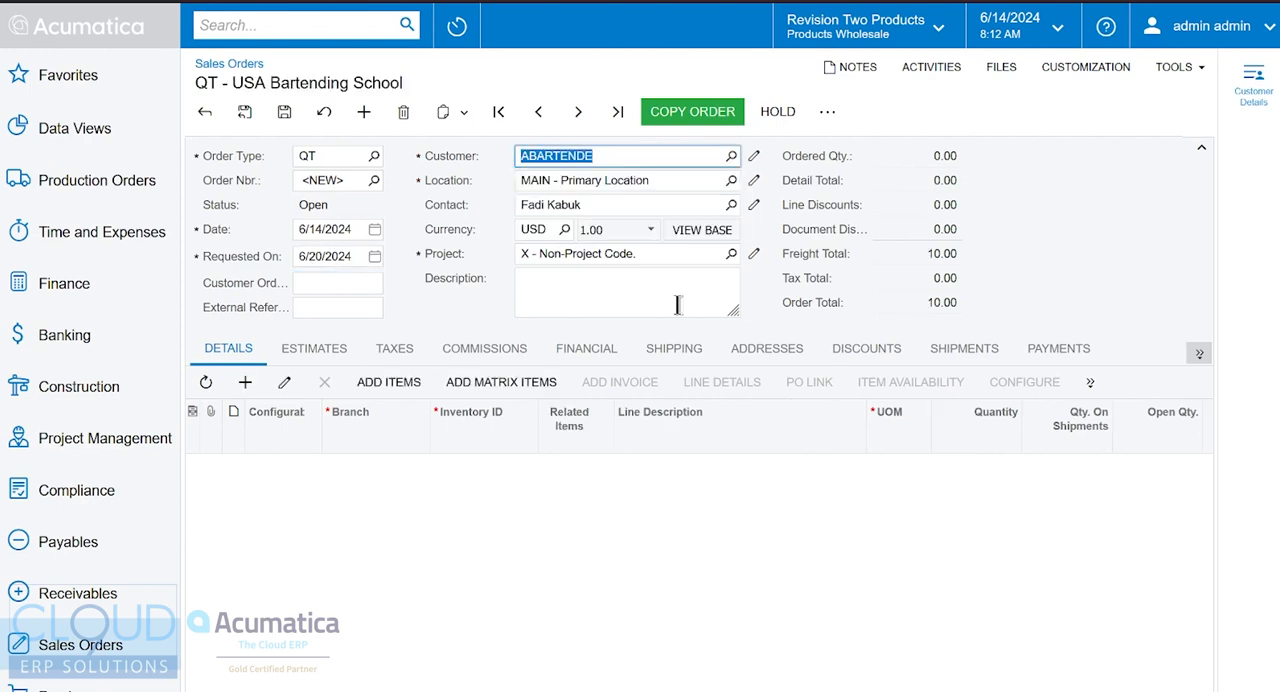
Add a line to the quote for the Acer Laptop Computer with a quantity of 5
click(245, 382)
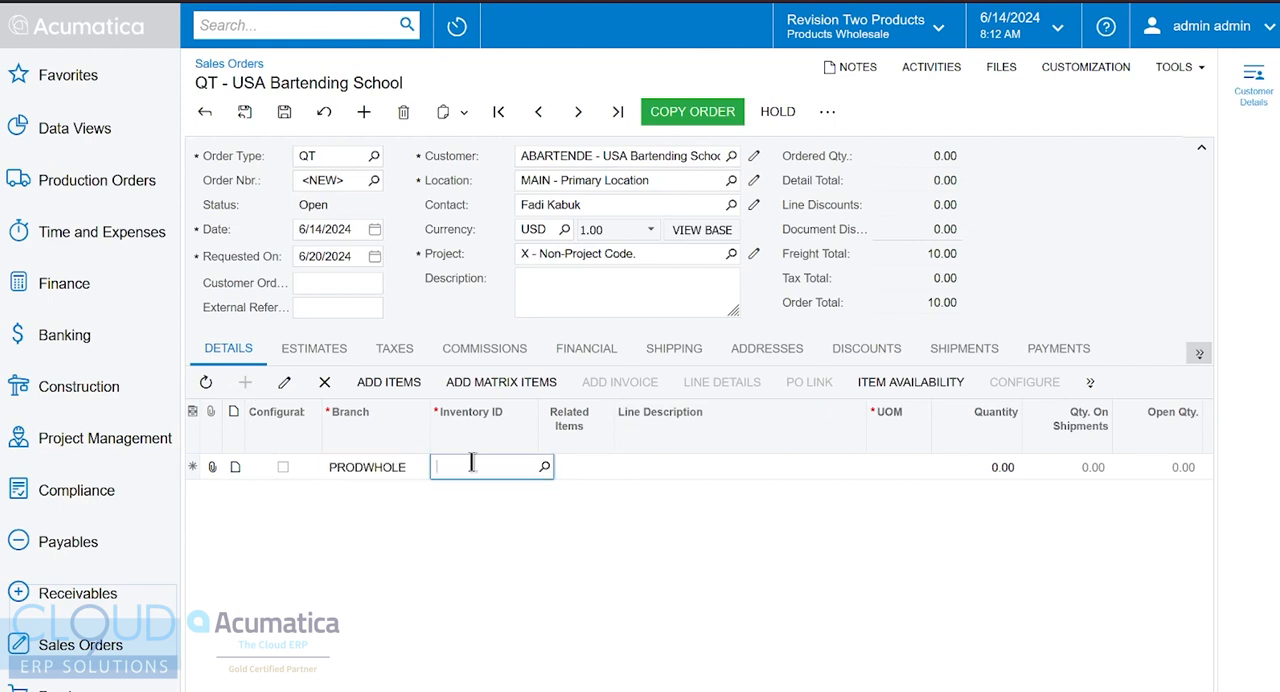
text(acer)
key(Tab)
Set the unit price of the Acer Laptop Computer line to 450
key(Tab)
key(Tab)
text(5)
key(Tab)
key(Tab)
key(Tab)
key(Tab)
key(shift+Tab)
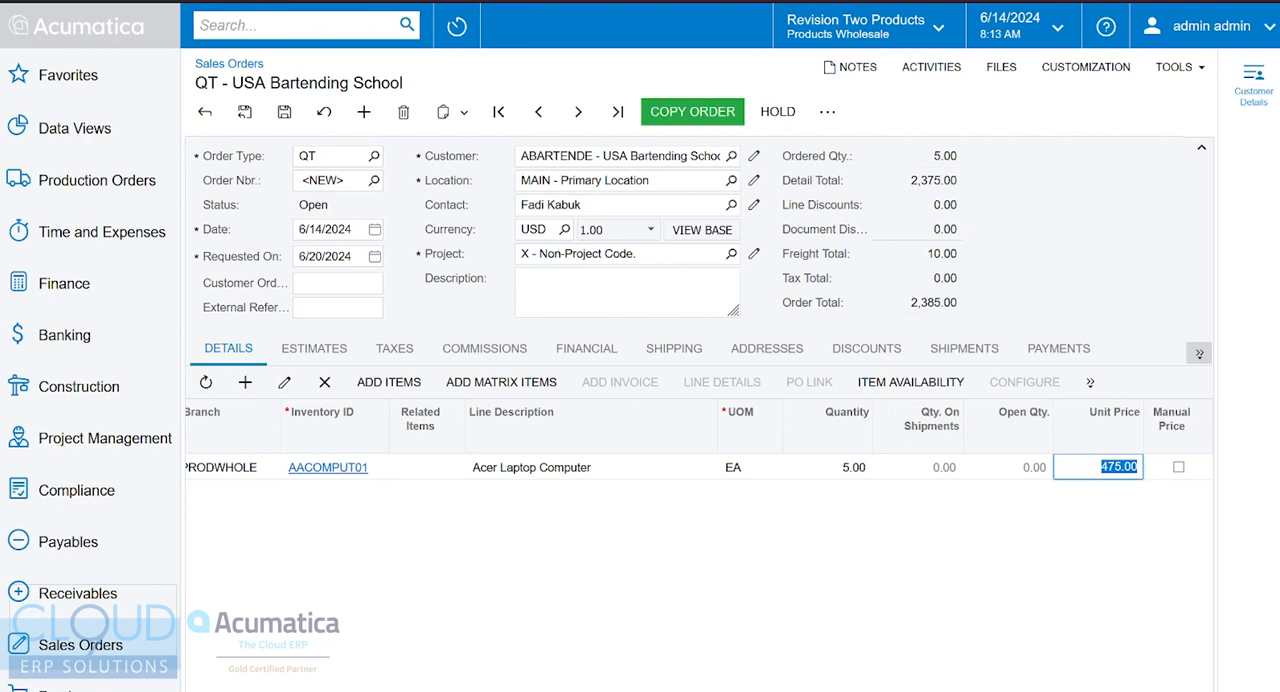
text(450)
key(Return)
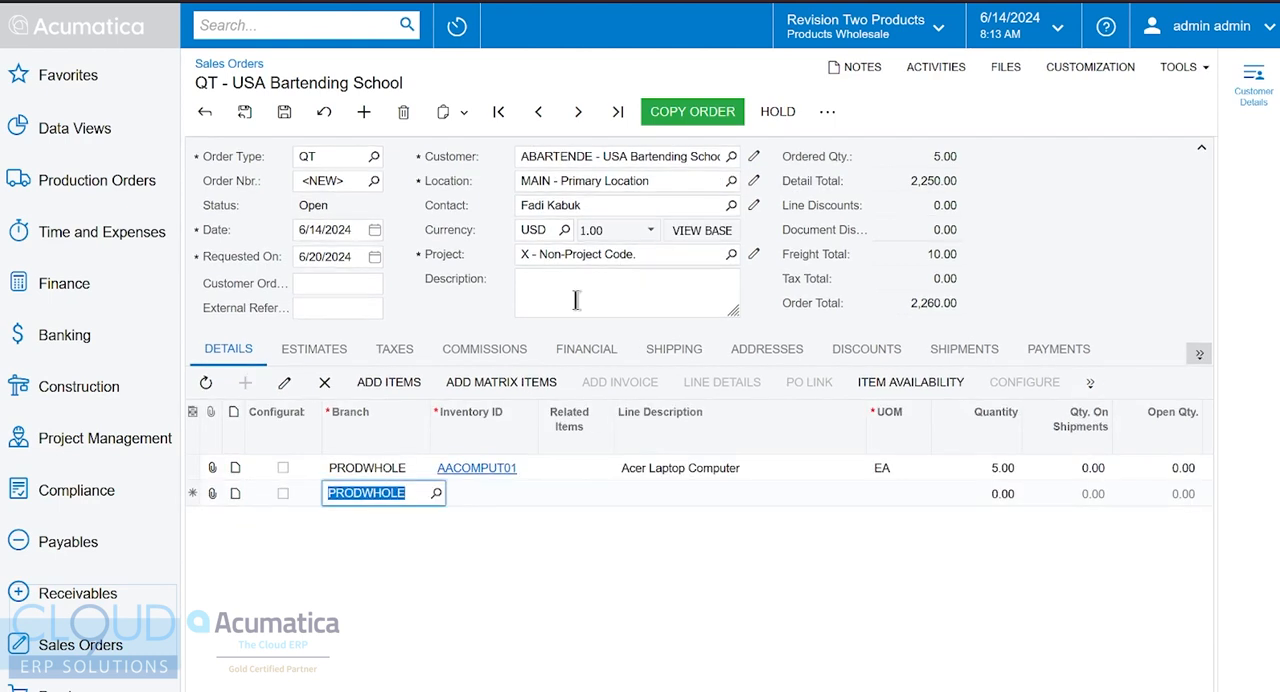
Open the inventory lookup for adding items and filter it to the WHOLESALE warehouse
click(390, 383)
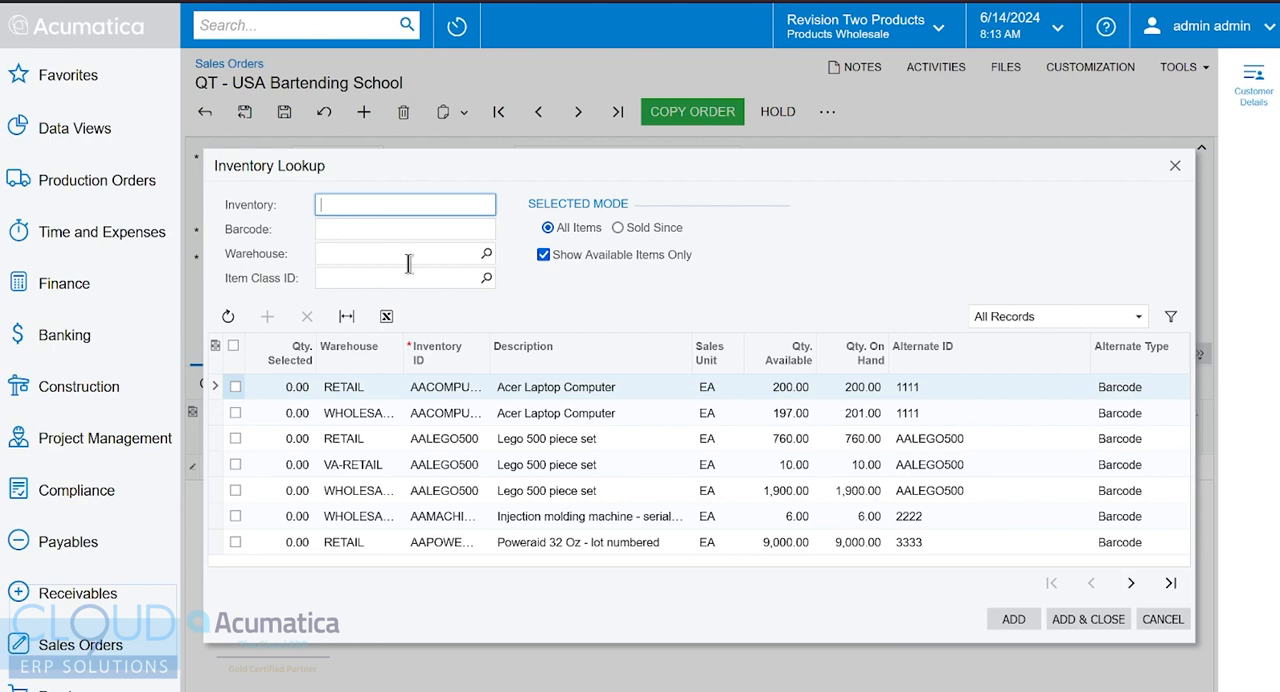
click(466, 255)
text(whole)
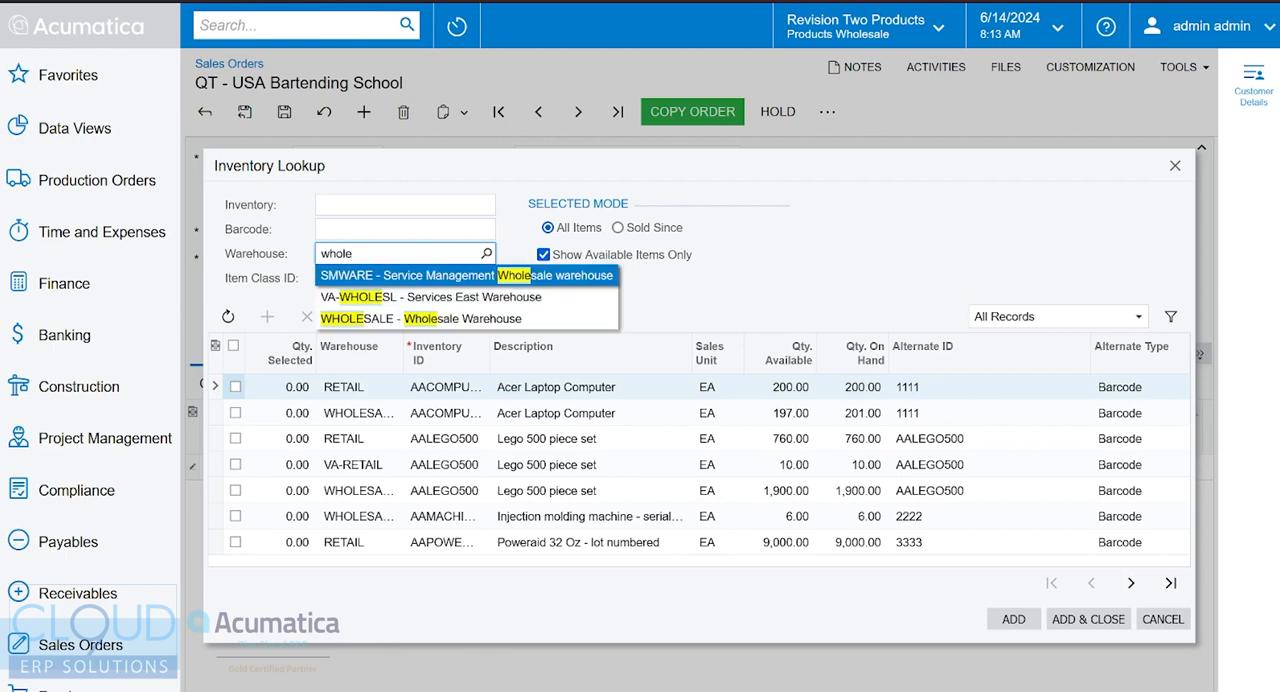
key(Down)
key(Down)
key(Return)
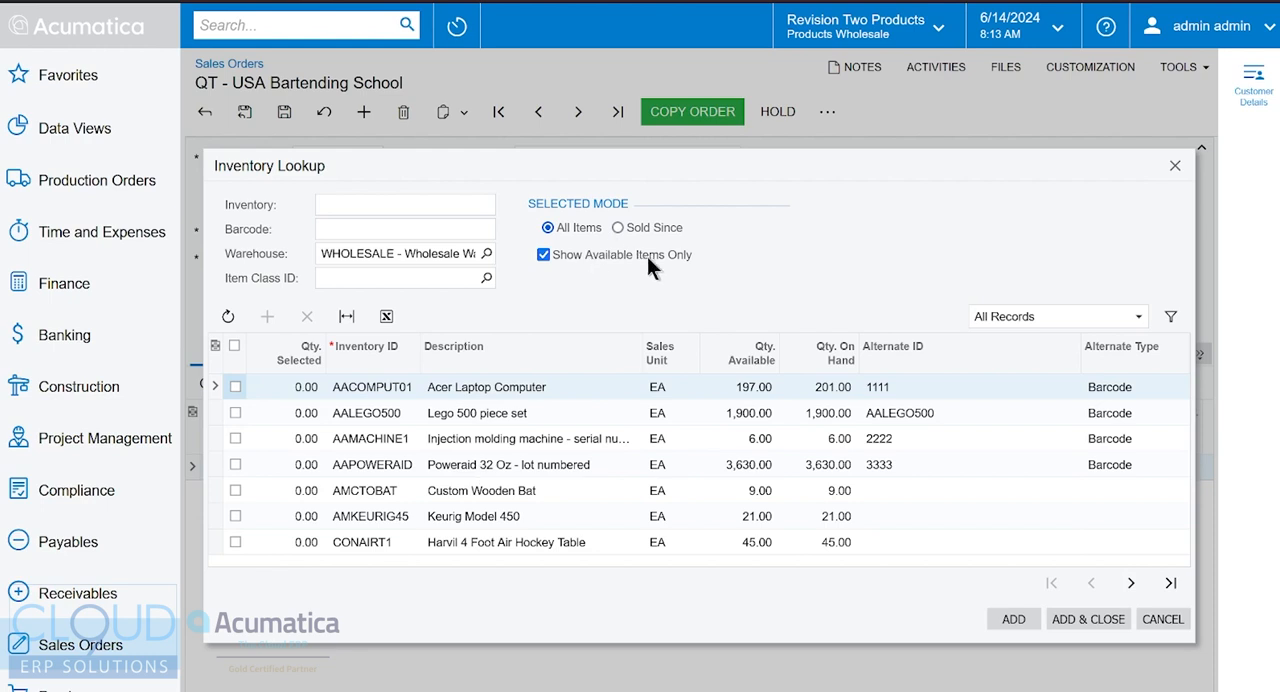
Add 5 of the Lego 500 piece set and 1 Harvil 4 Foot Air Hockey Table to the quote
click(300, 413)
text(1)
key(Down)
key(Down)
key(Down)
key(Down)
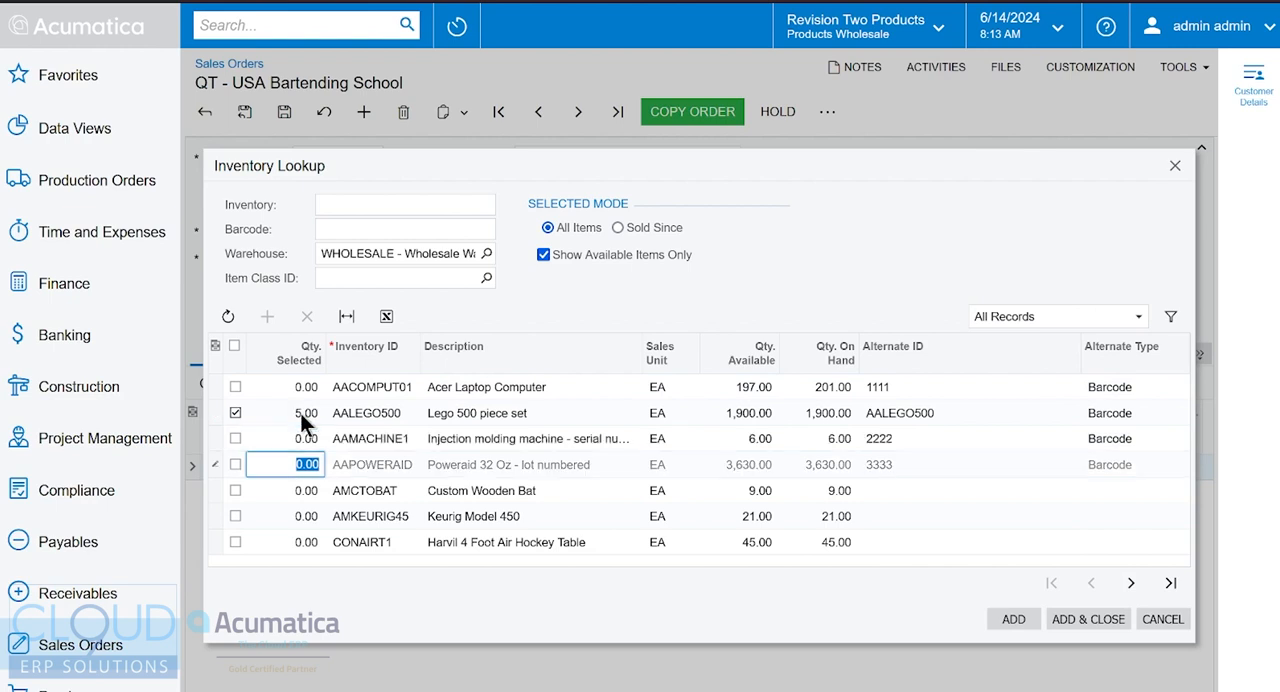
key(Down)
text(1)
key(Up)
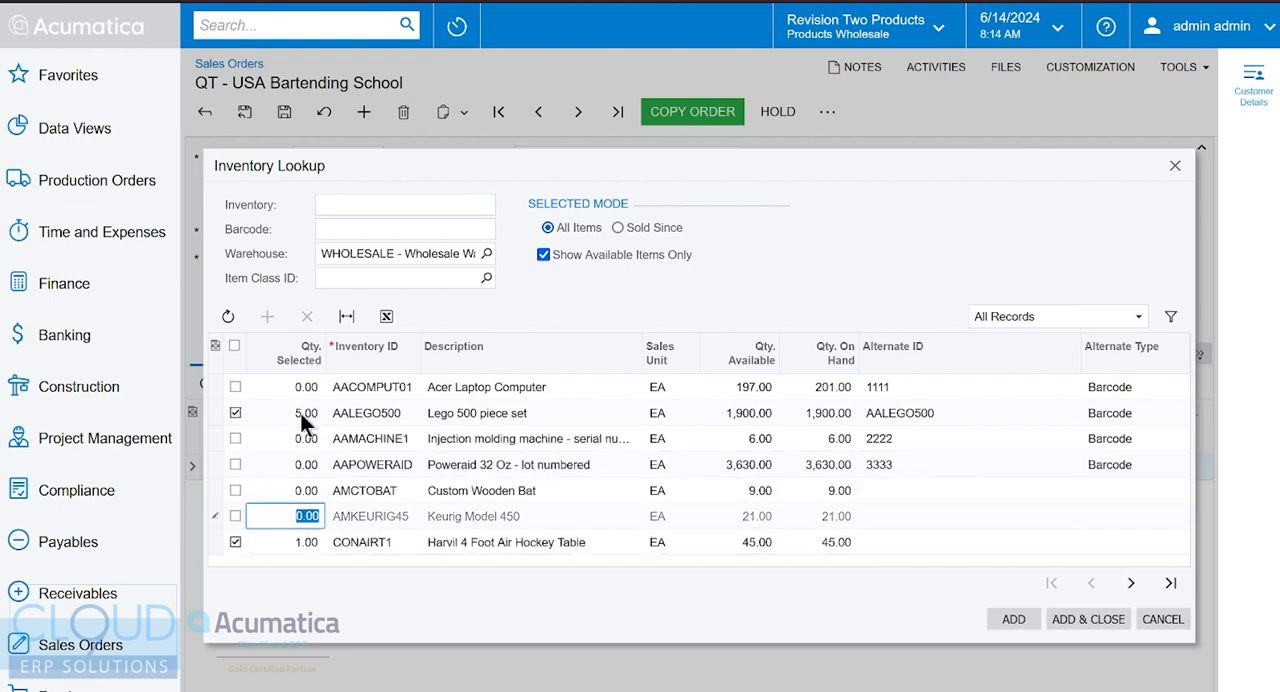
click(1012, 620)
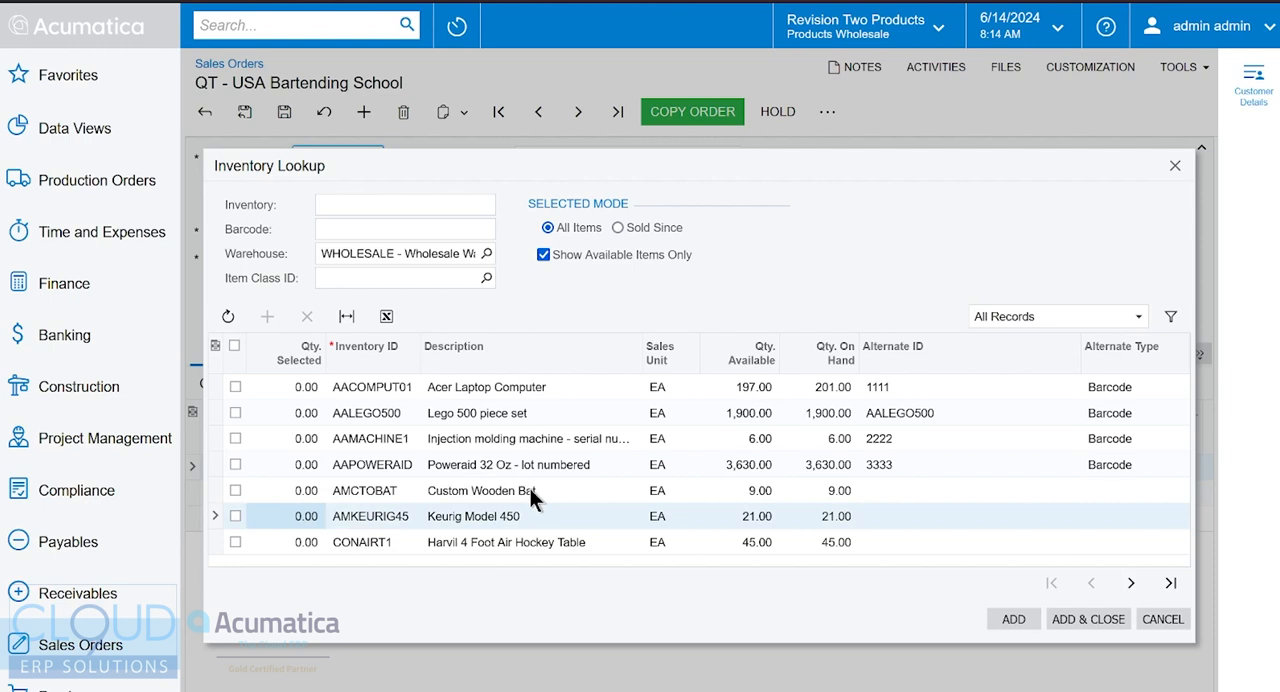
Include unavailable items in the inventory lookup and list the items sold since 2/28/2019
click(543, 254)
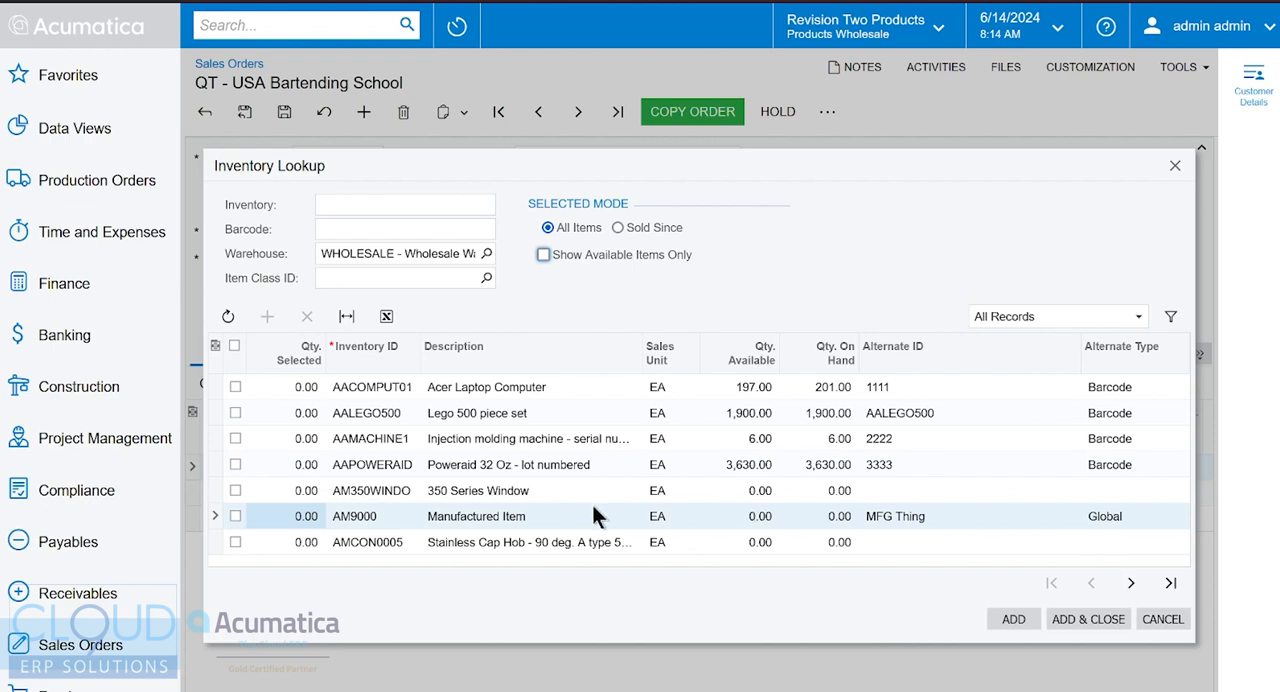
click(617, 228)
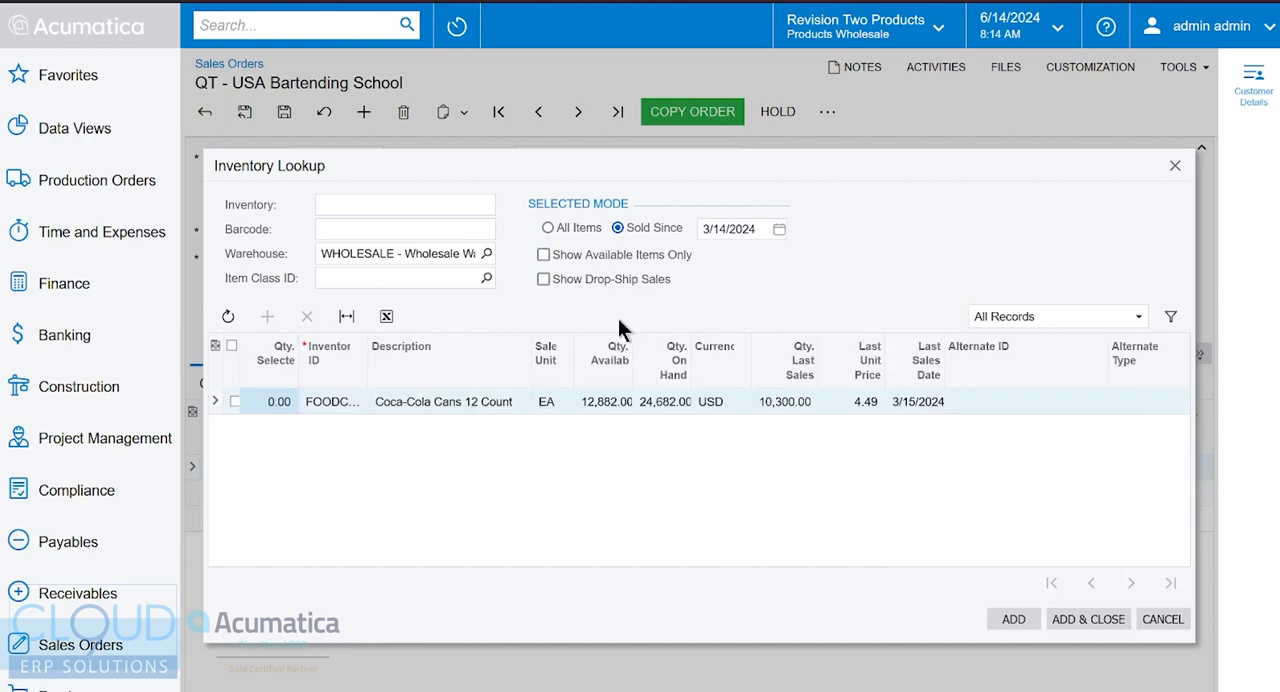
click(779, 229)
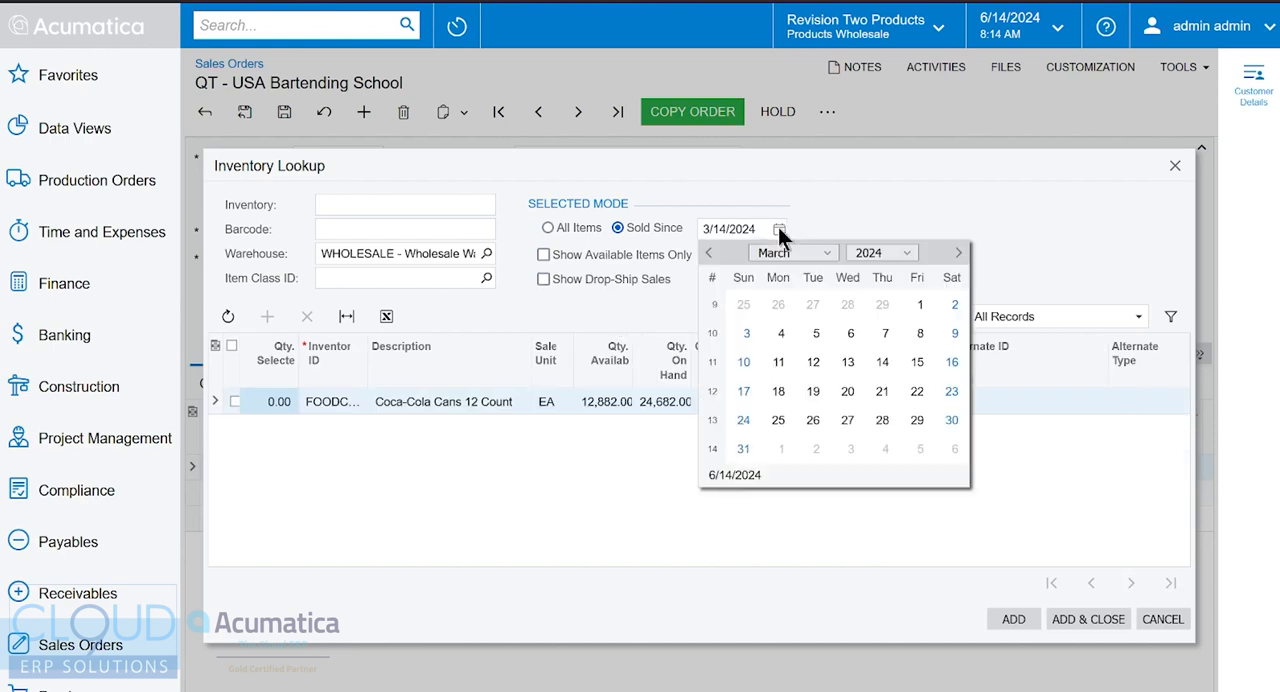
click(866, 252)
click(867, 306)
click(884, 305)
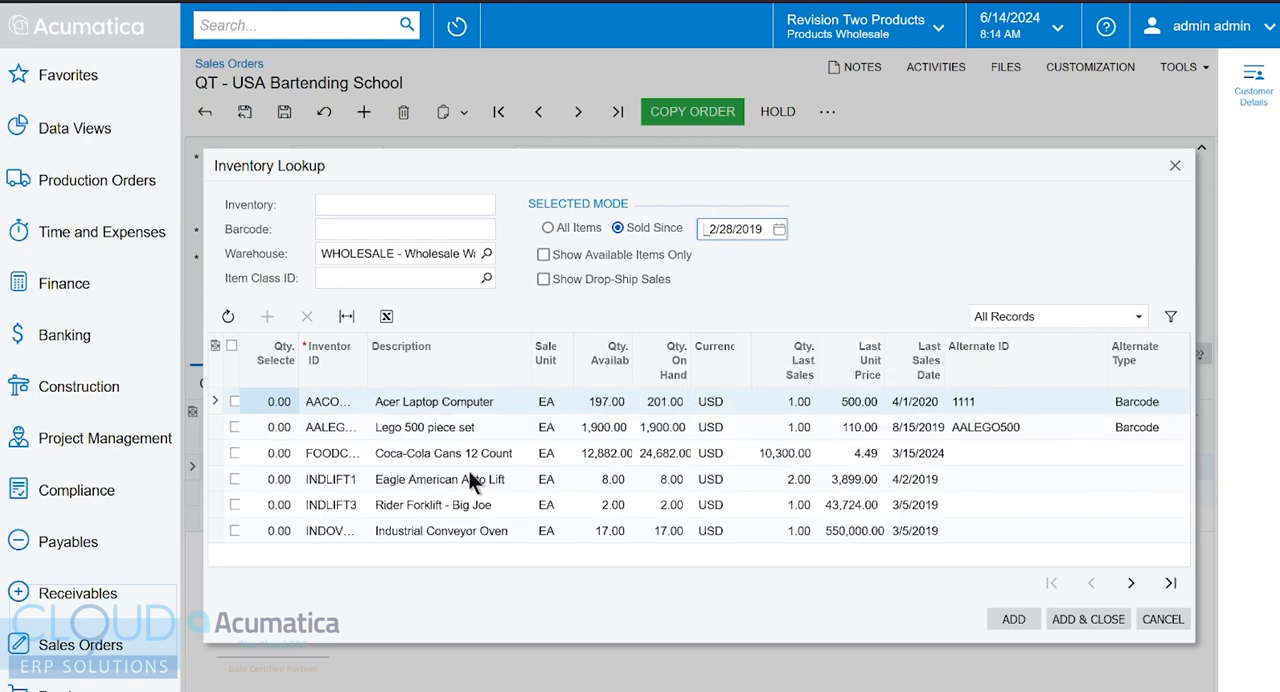
Examine the last unit prices and last sales dates of the previously sold items, and close the lookup without adding any
click(834, 406)
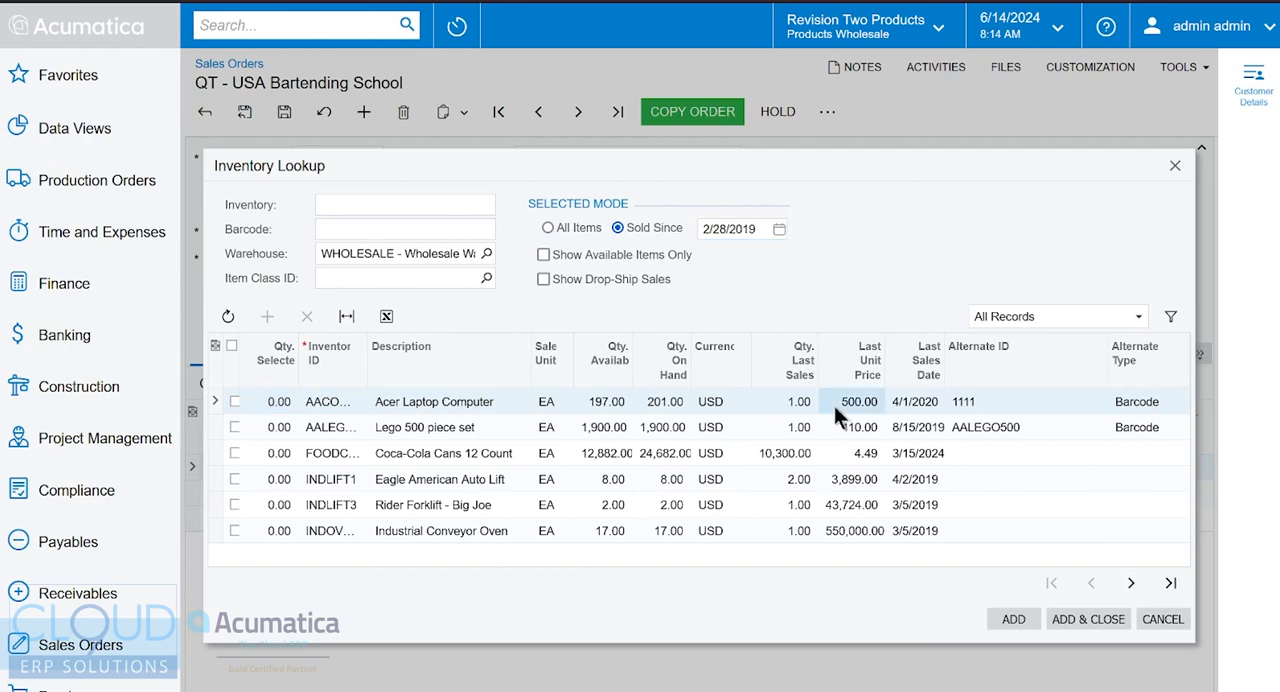
click(908, 402)
click(907, 431)
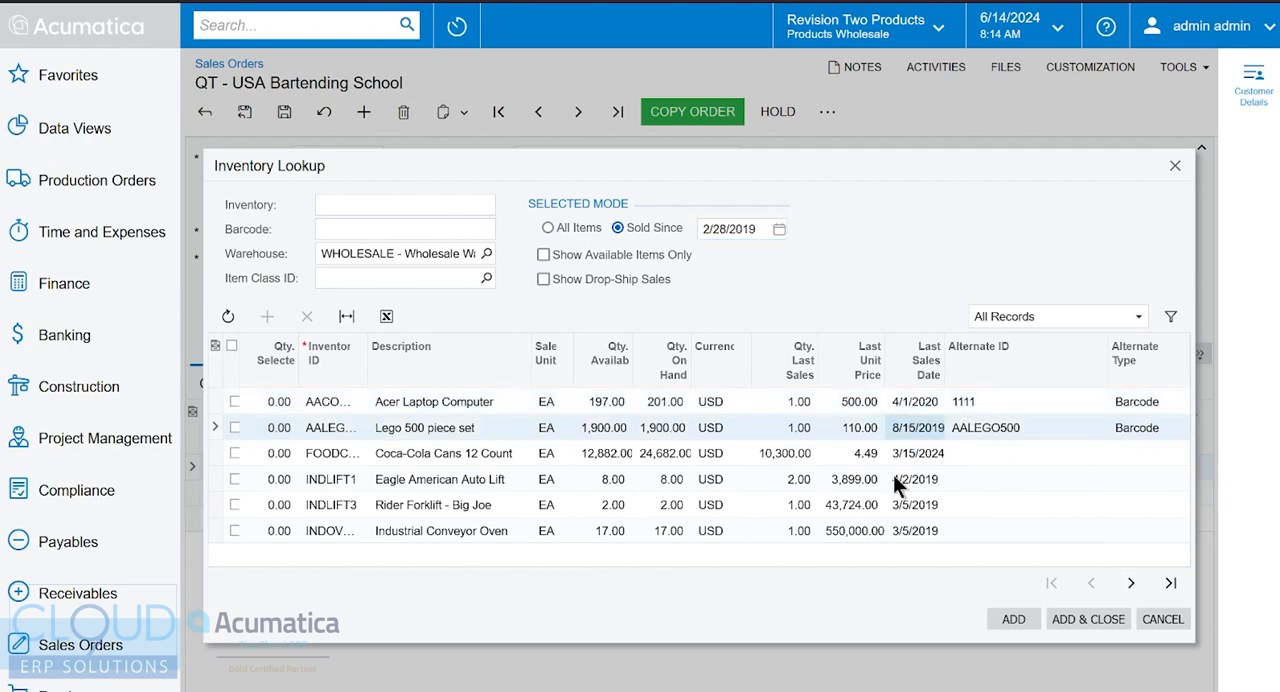
click(898, 480)
click(898, 508)
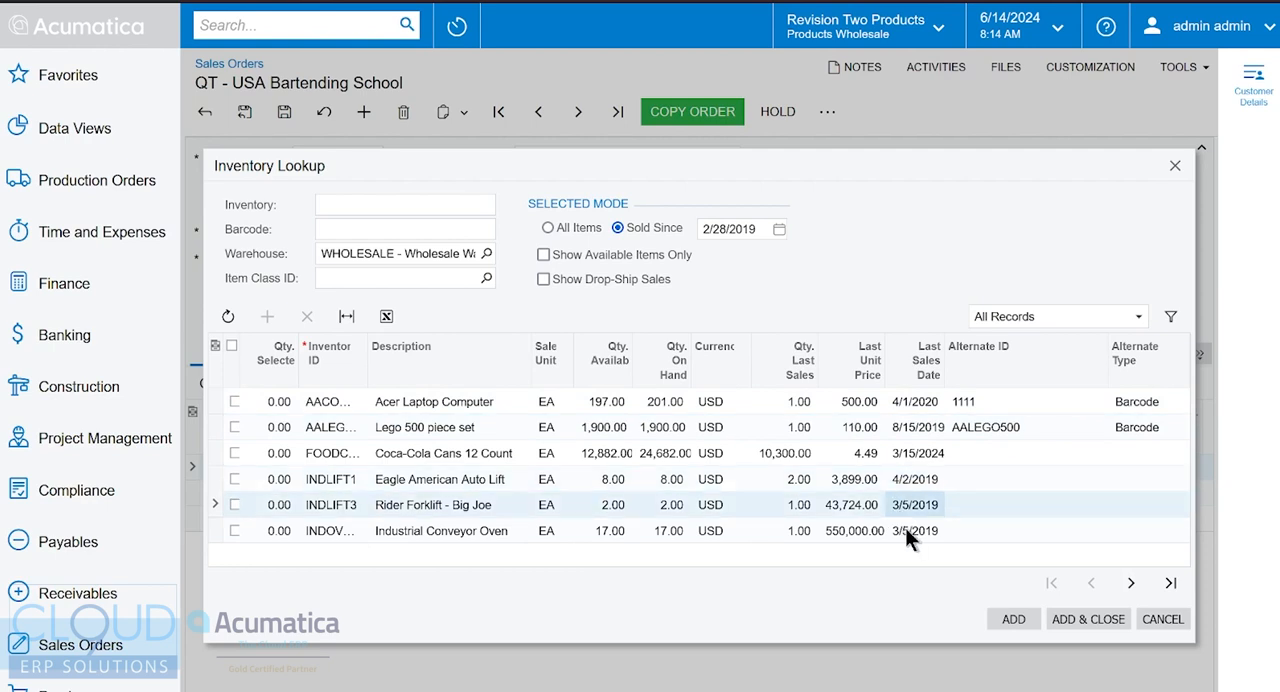
click(1156, 618)
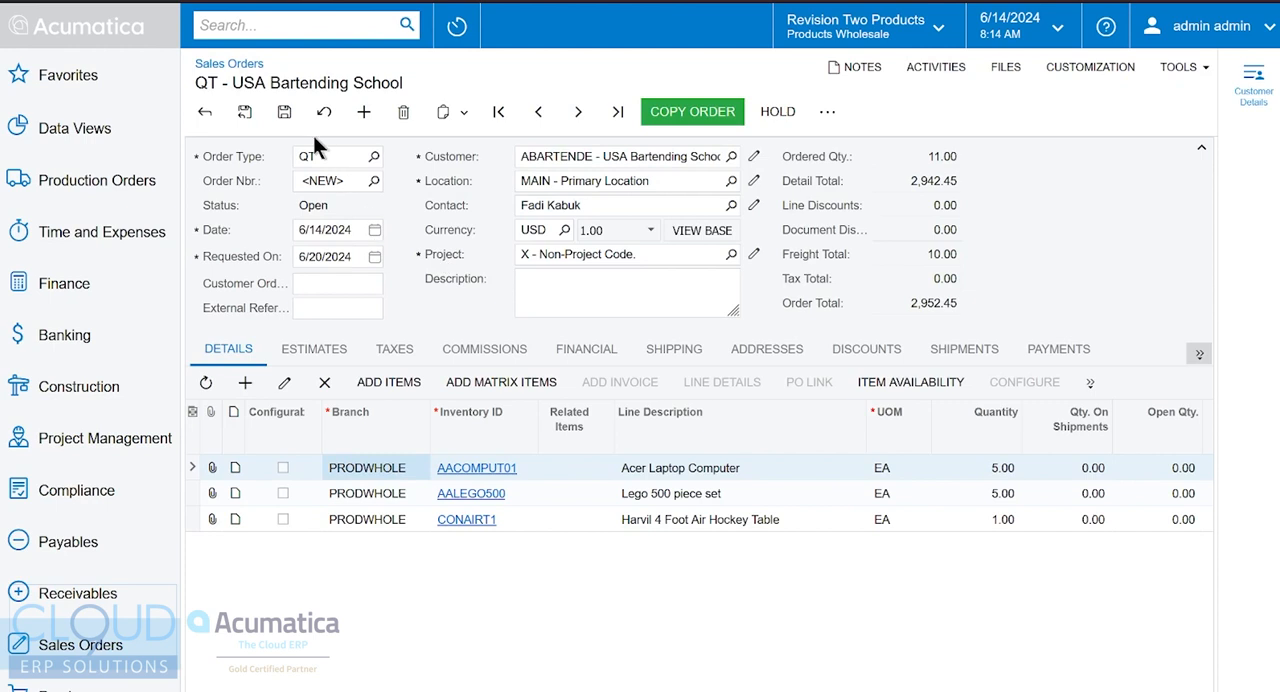
Save the quote and email it to the customer directly
click(244, 111)
click(827, 112)
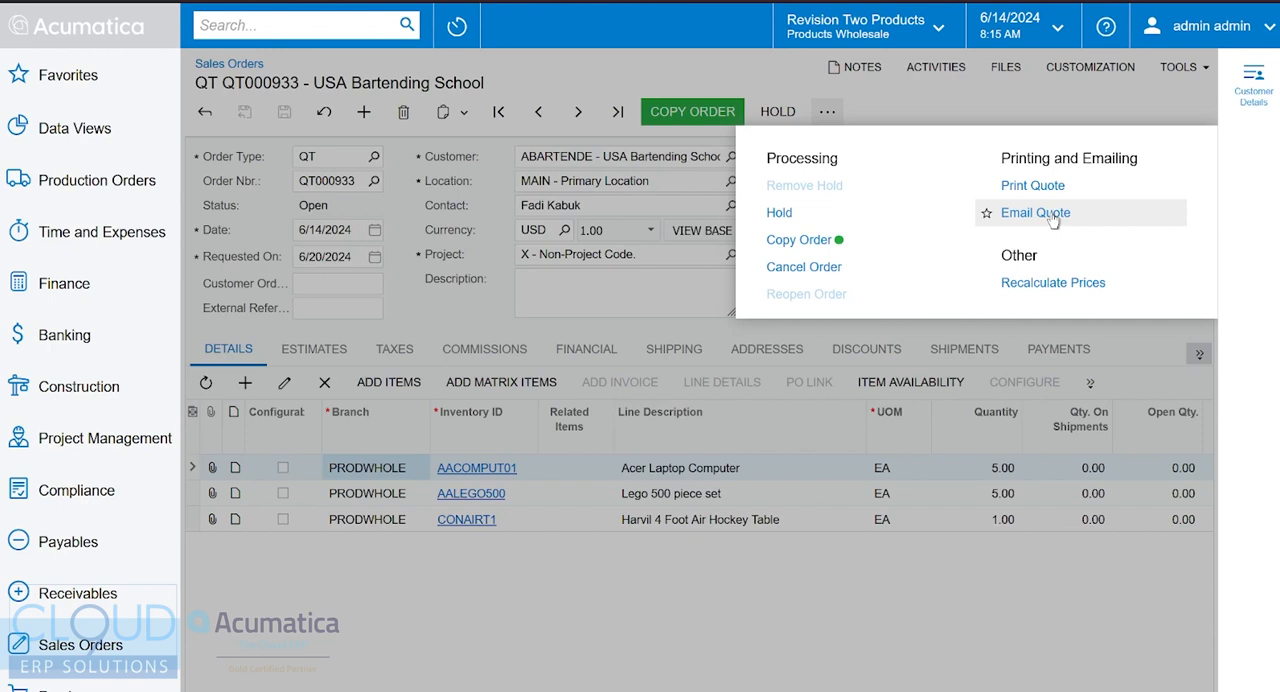
click(1050, 216)
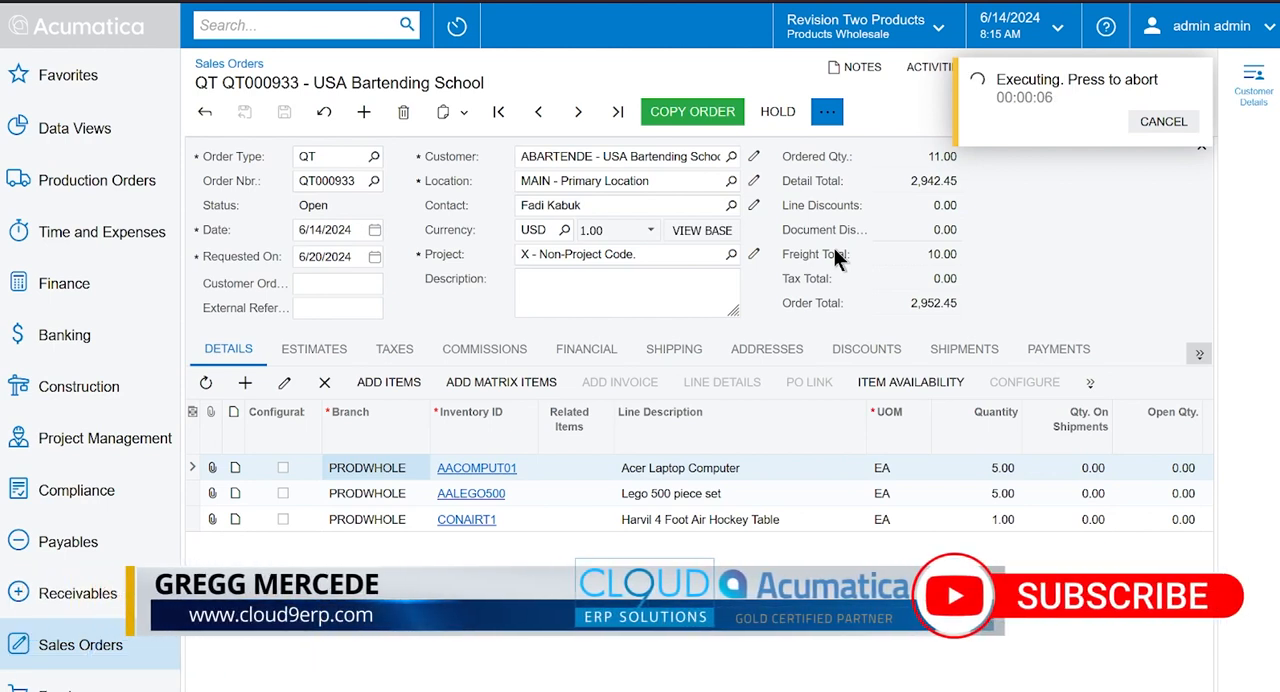
click(1195, 77)
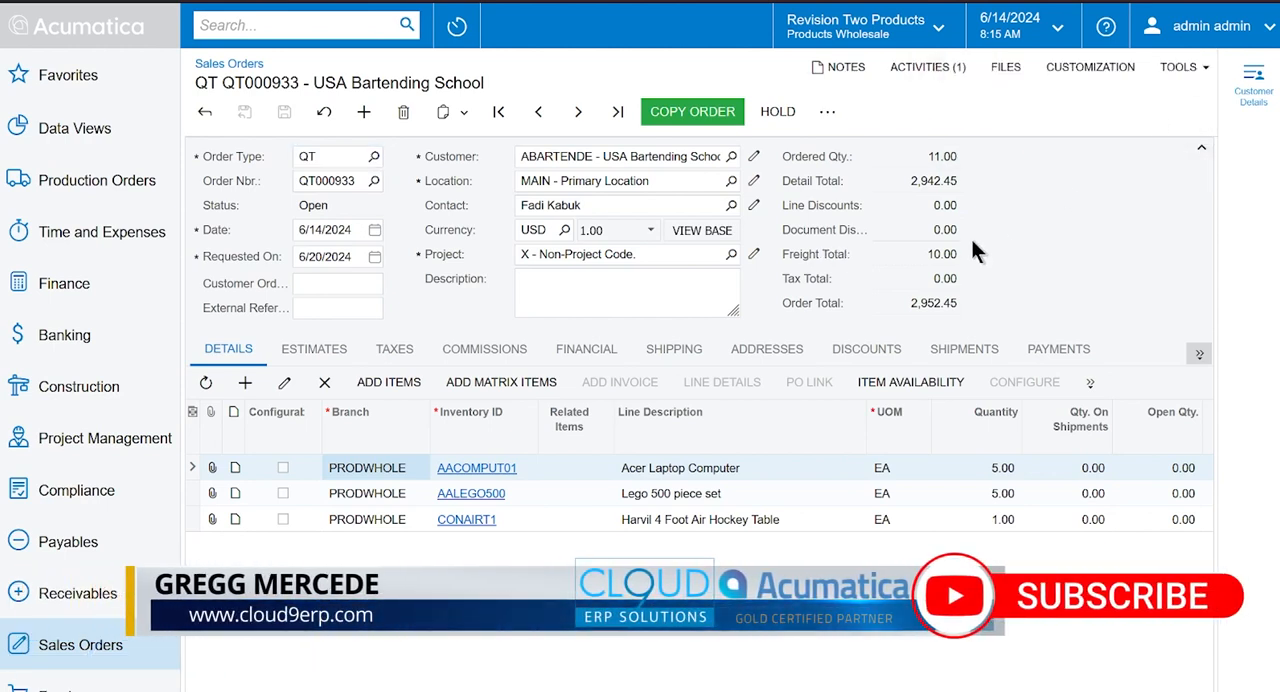
Check the tasks and activities recorded on the quote for the sent email
click(935, 80)
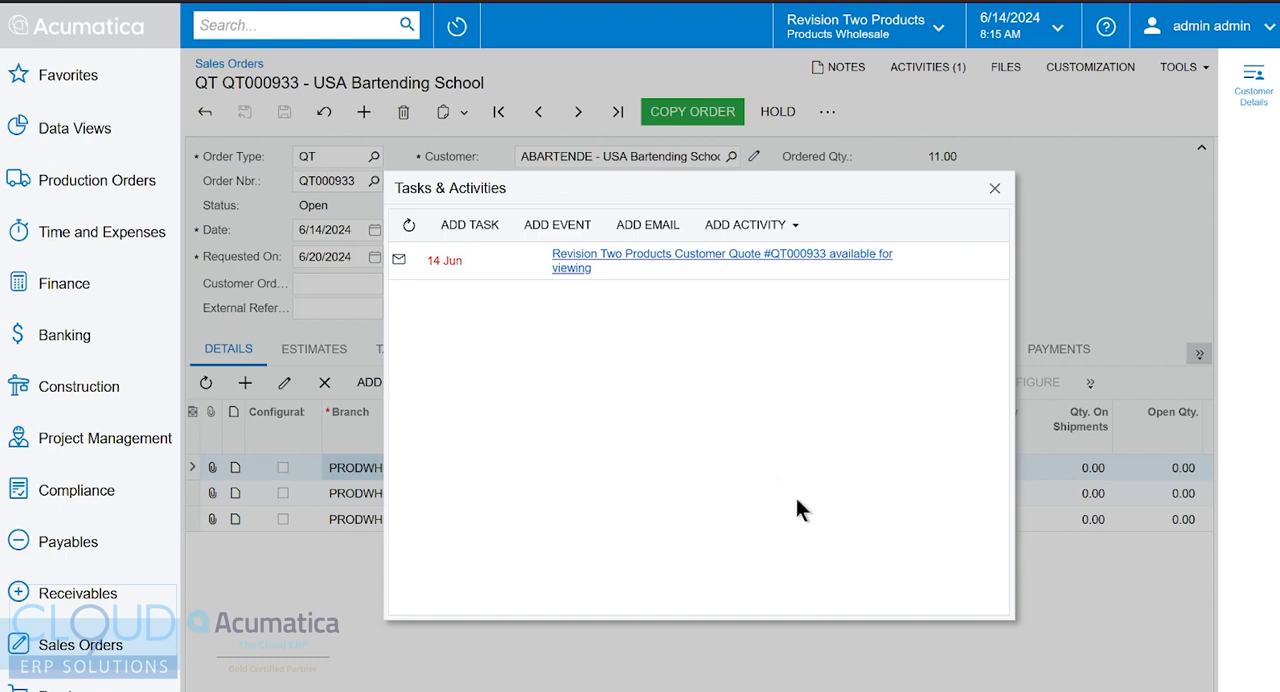
click(993, 188)
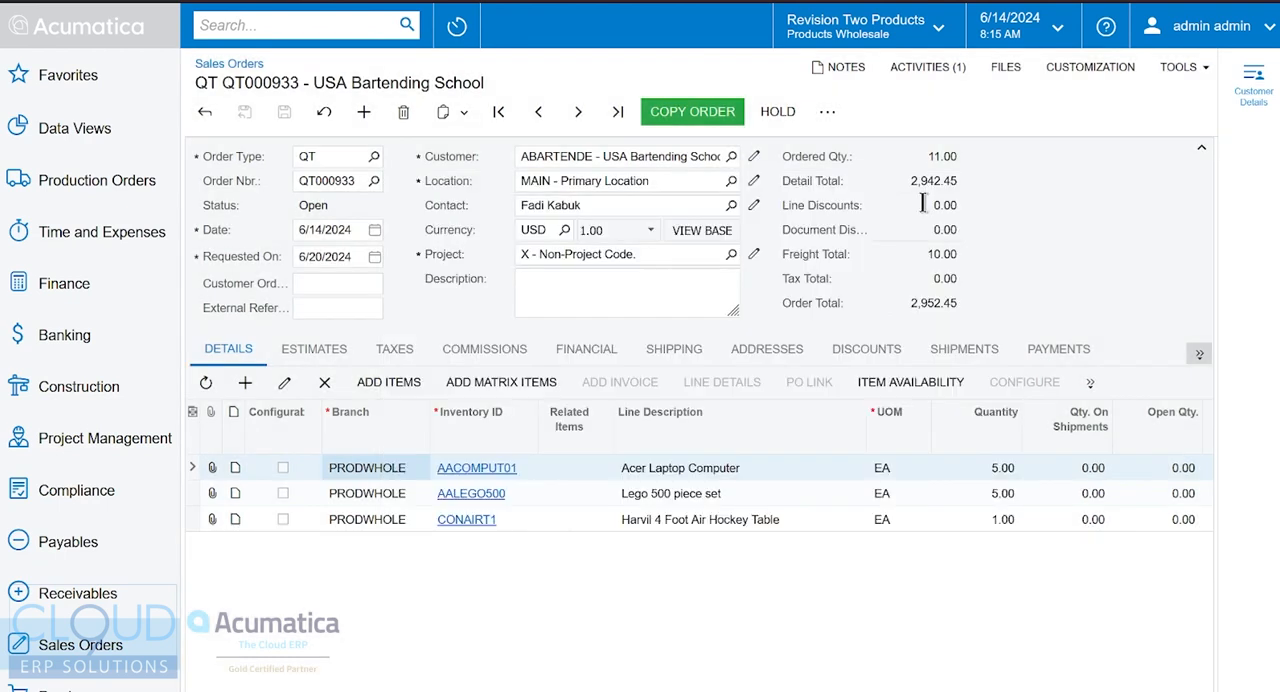
Generate the printable quote and start an email with it from the report
click(827, 111)
click(1033, 185)
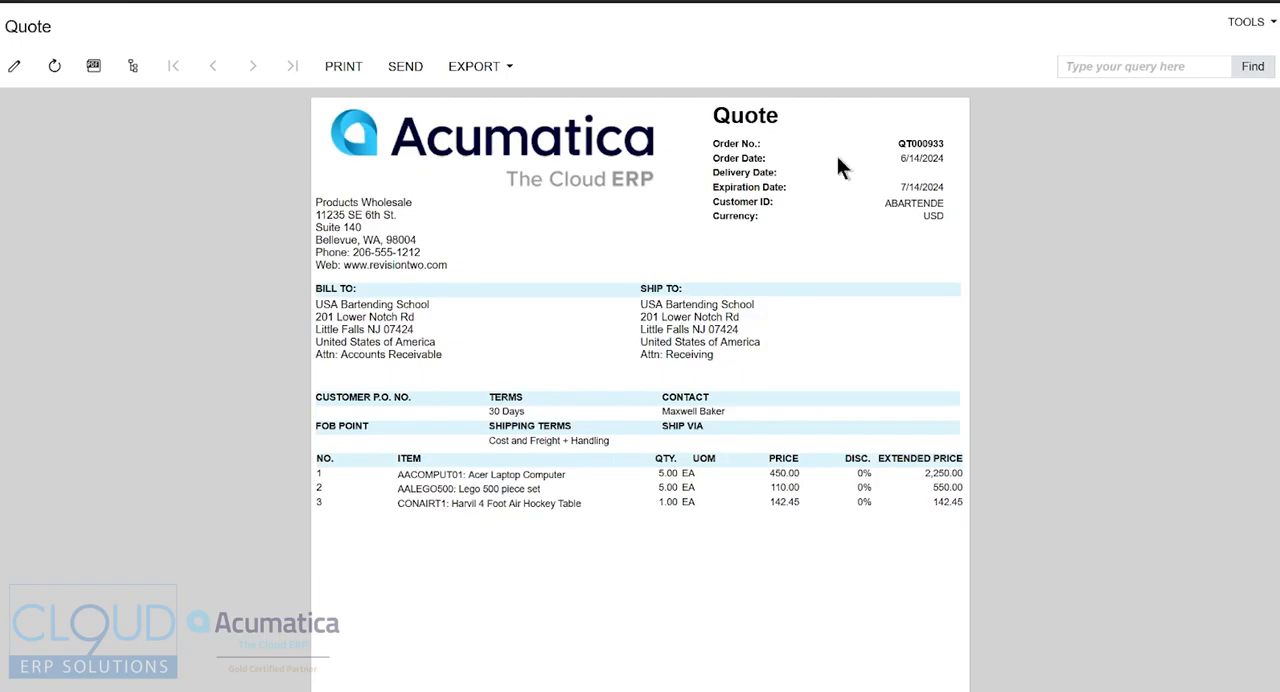
click(410, 67)
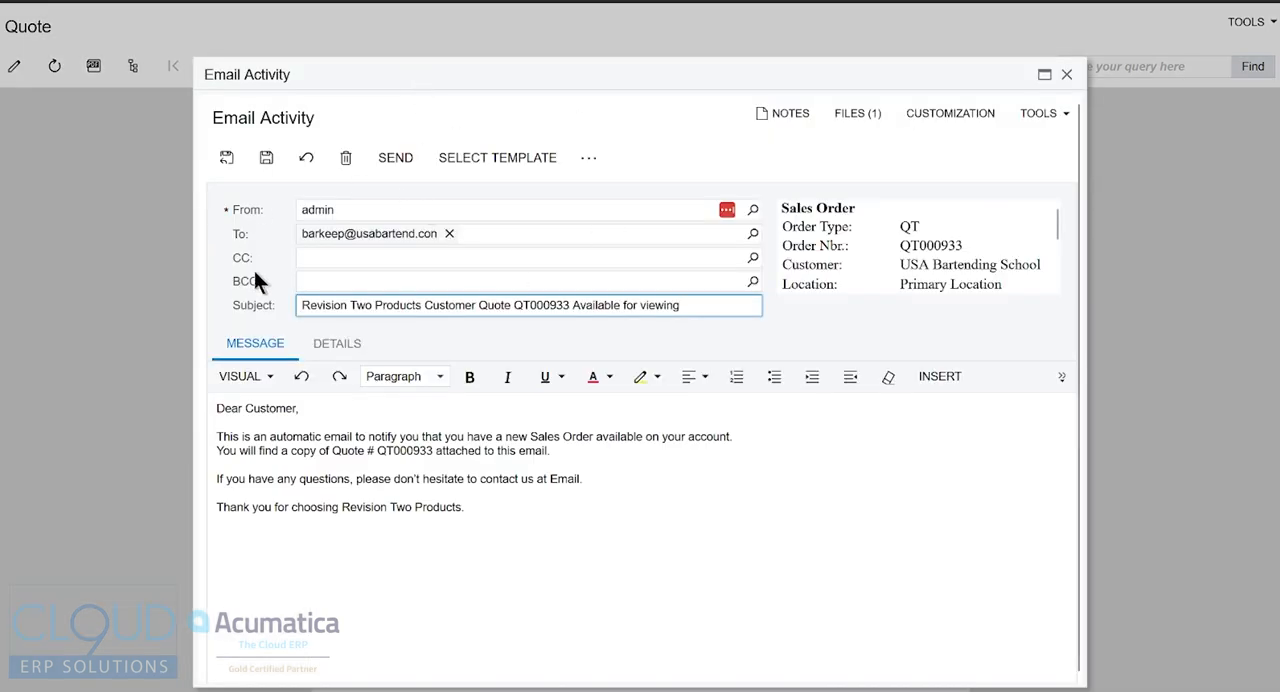
Address the greeting to the customer's first name and replace the body paragraphs with "Please see the quote attached, how about golf next week."
double_click(283, 408)
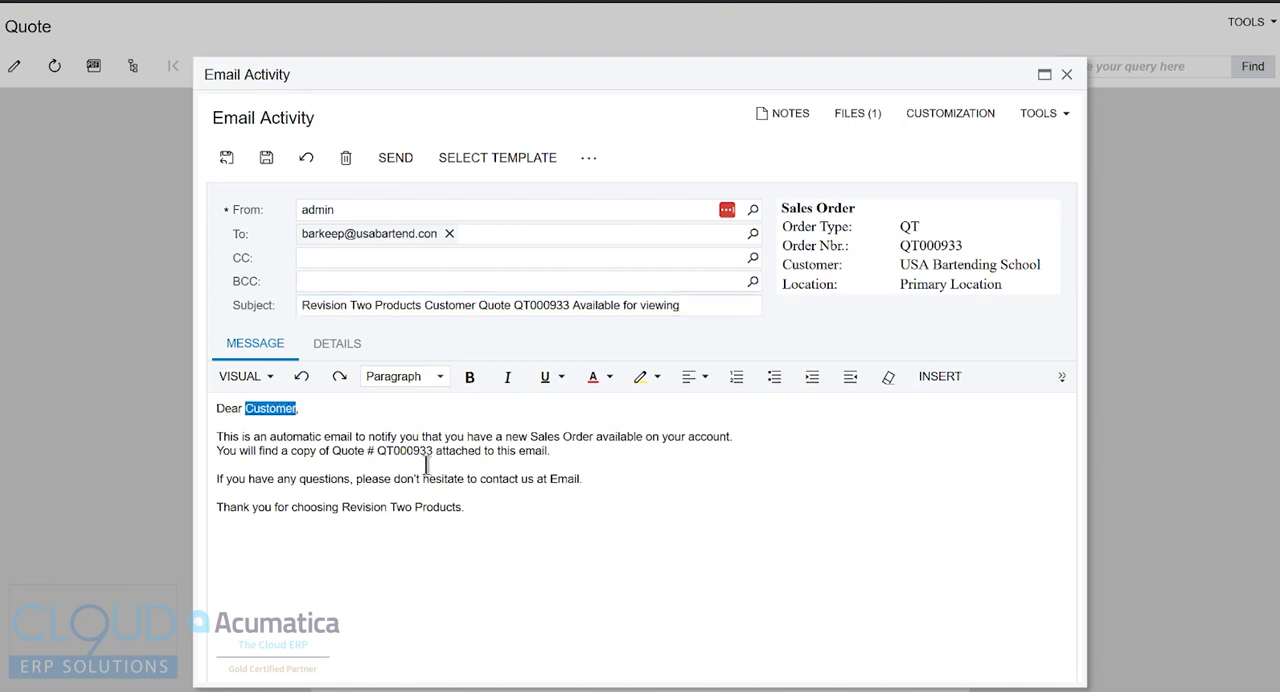
text(Joe)
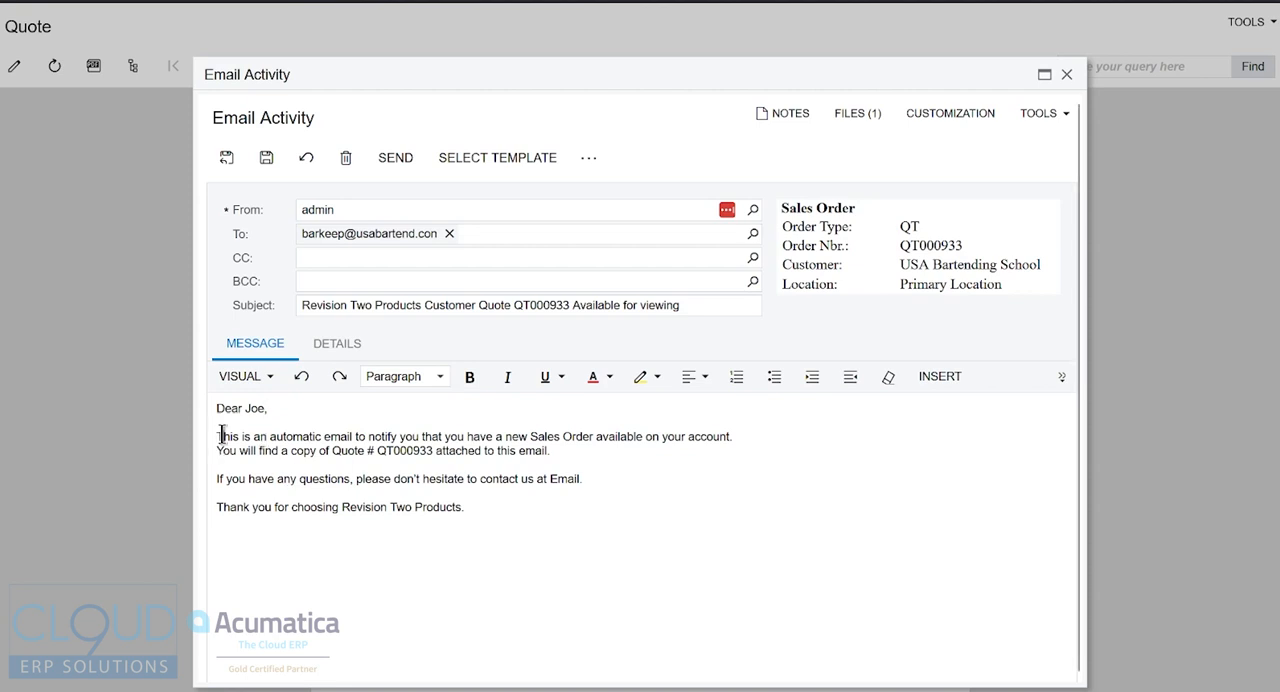
drag(220, 436, 412, 460)
click(588, 478)
drag(600, 478, 218, 437)
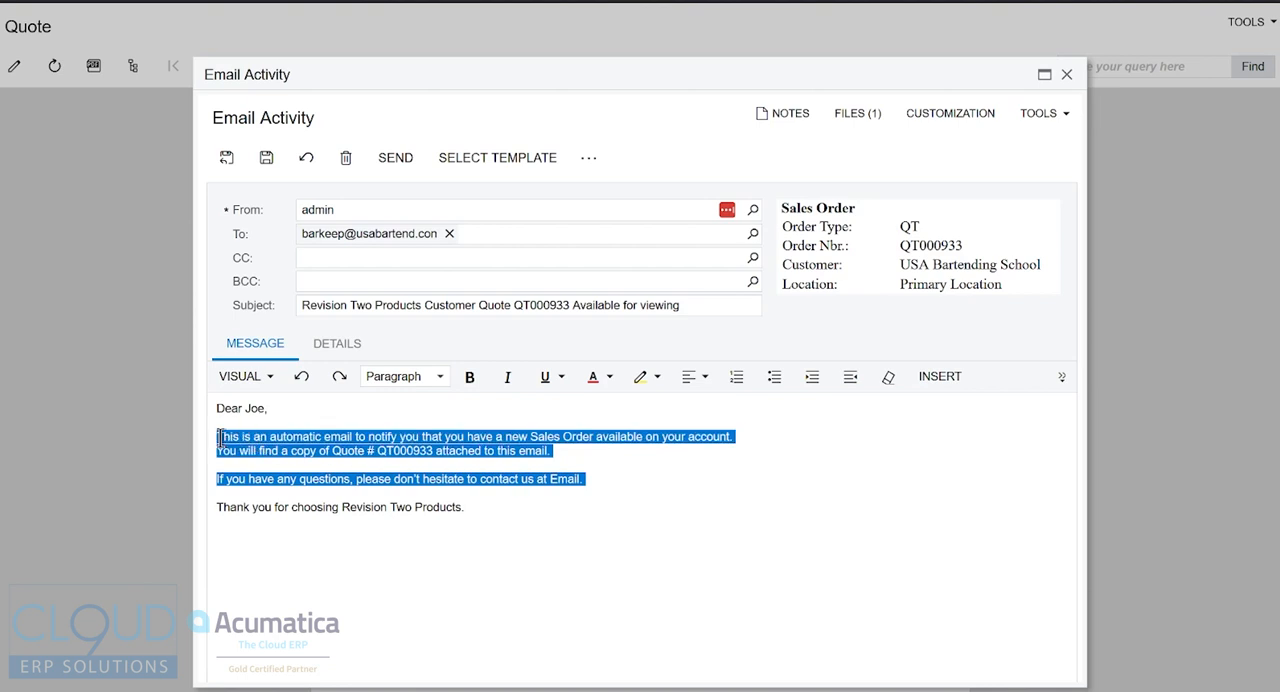
text(Please se)
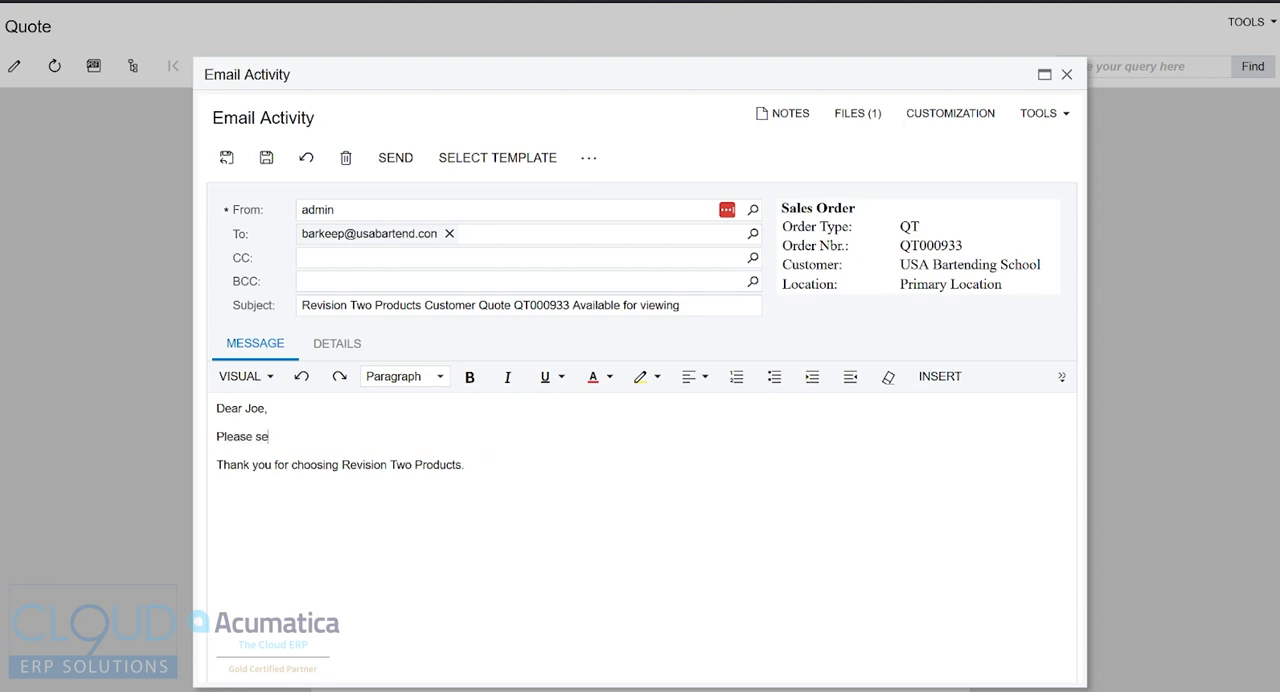
text(e the quote attached, how about golf next week.)
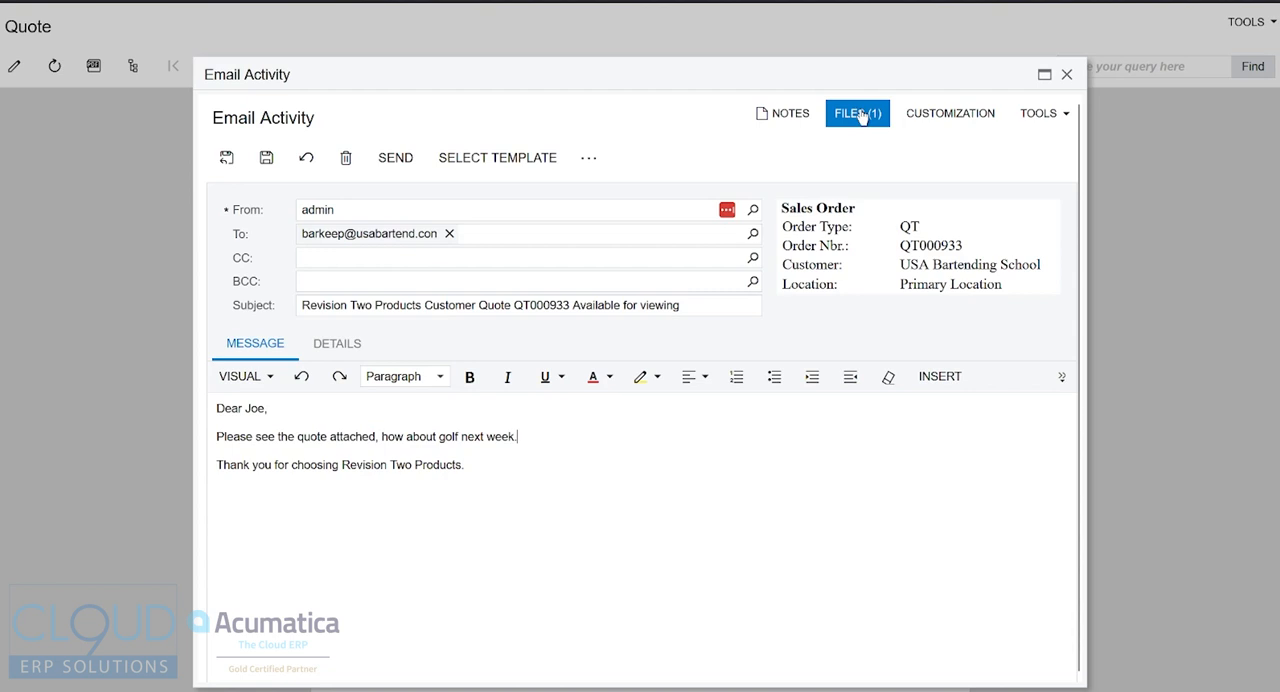
Send the personalised email and check the quote's tasks and activities for its record
click(398, 165)
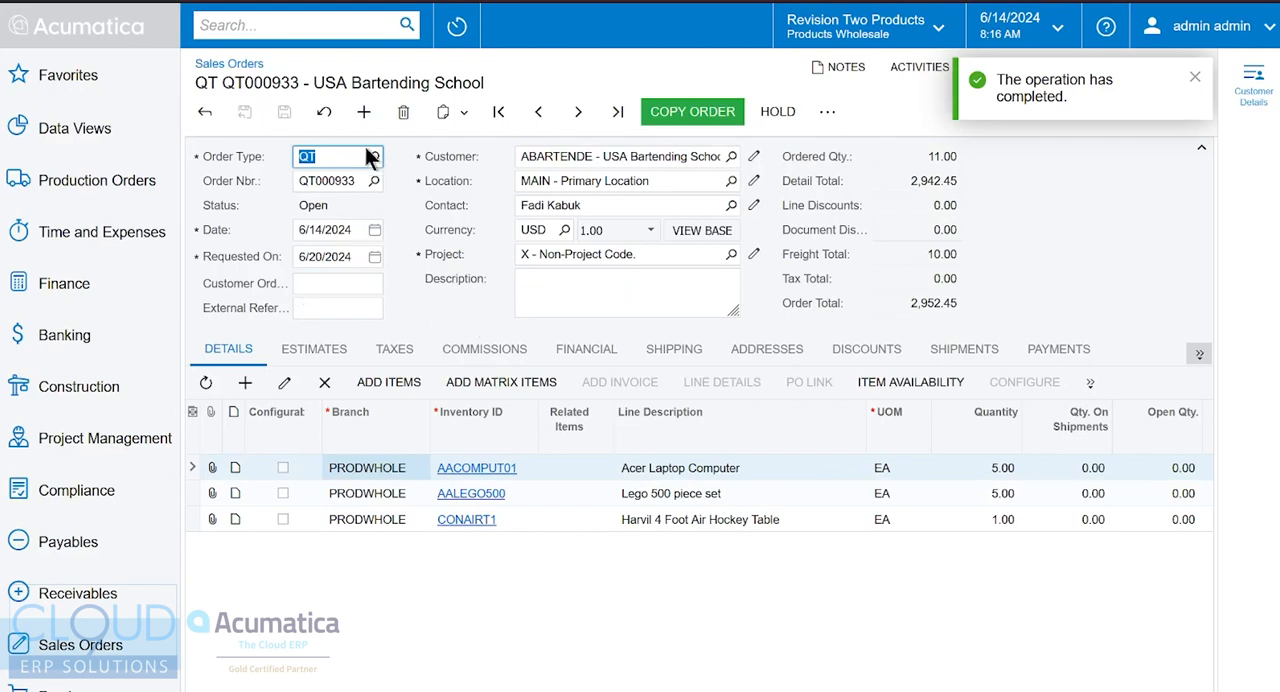
click(1193, 78)
click(928, 67)
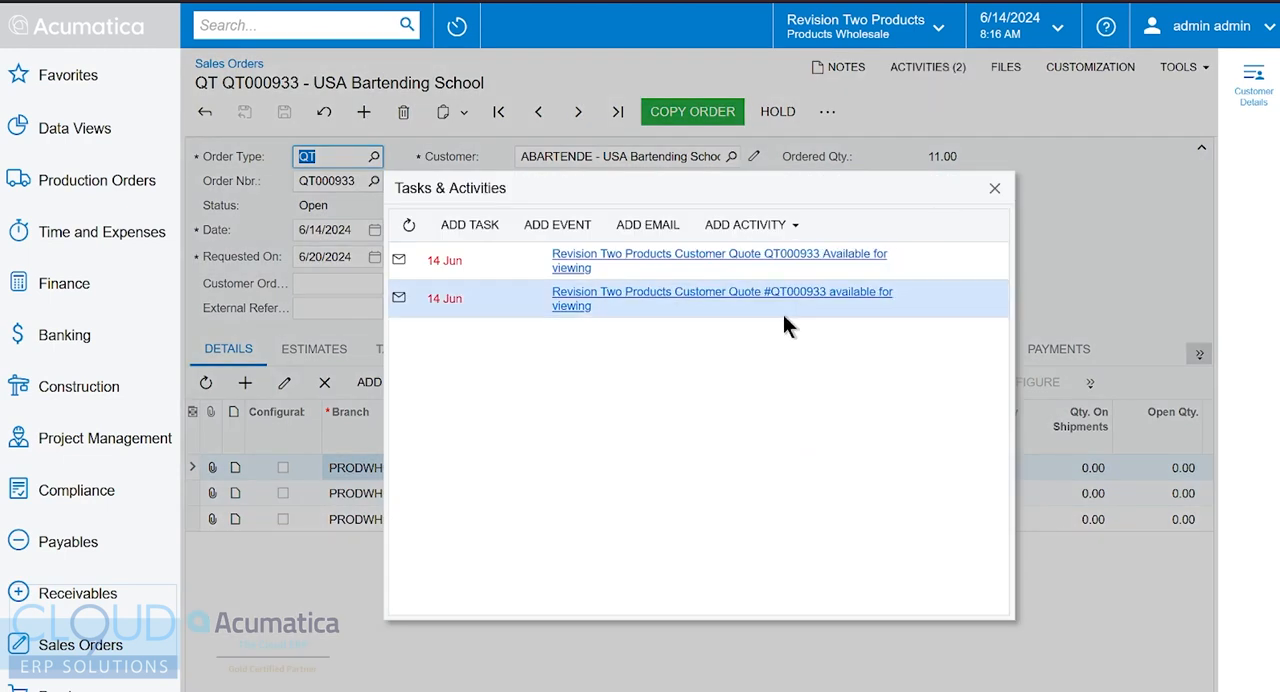
click(991, 188)
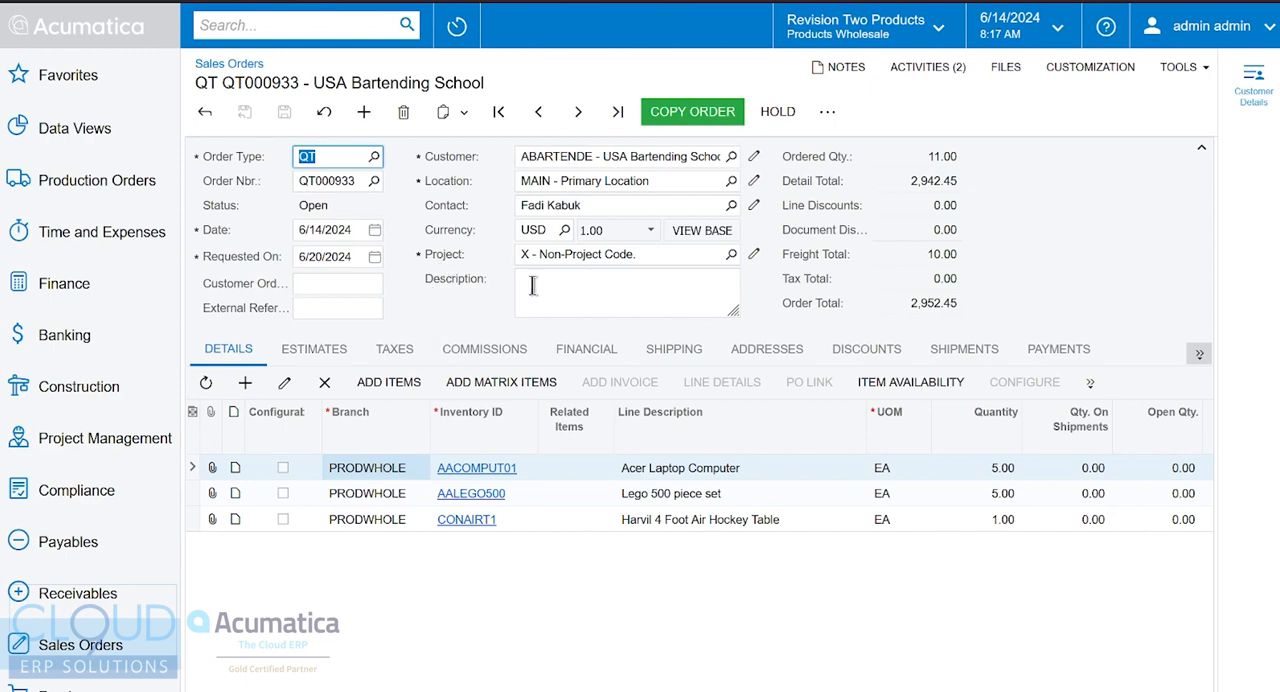
Examine the options for copying the quote to an SO order, and close them without copying
click(722, 120)
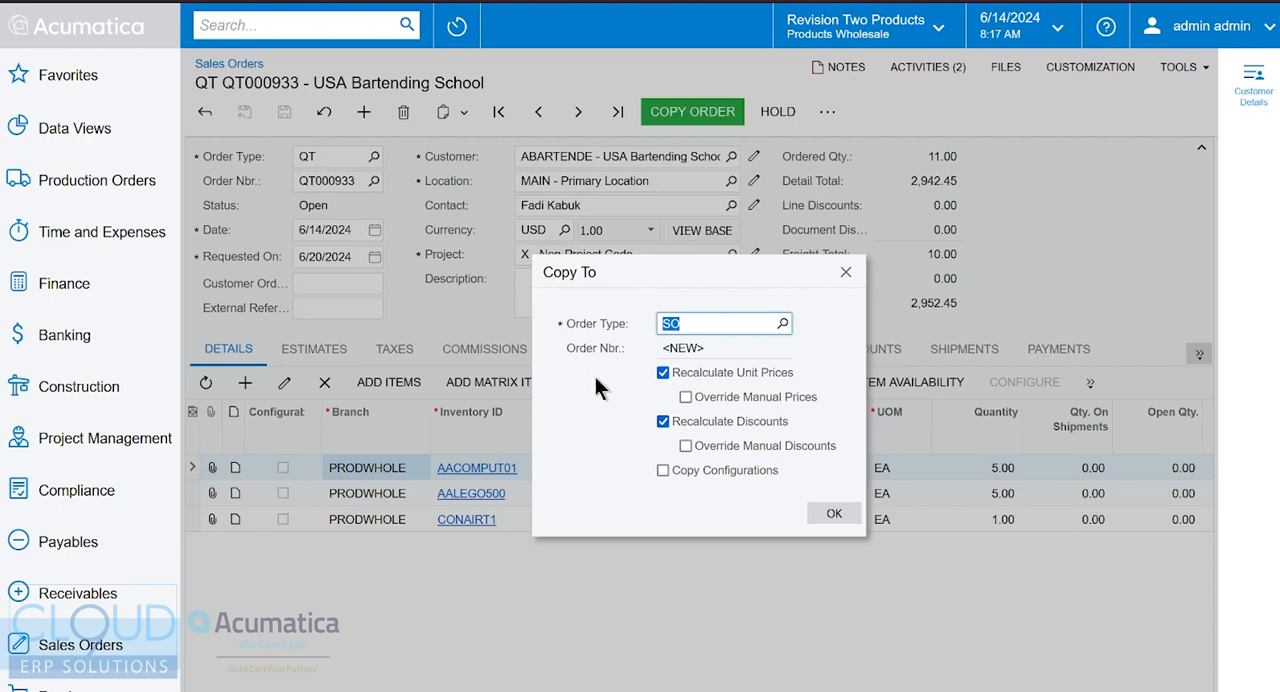
click(845, 272)
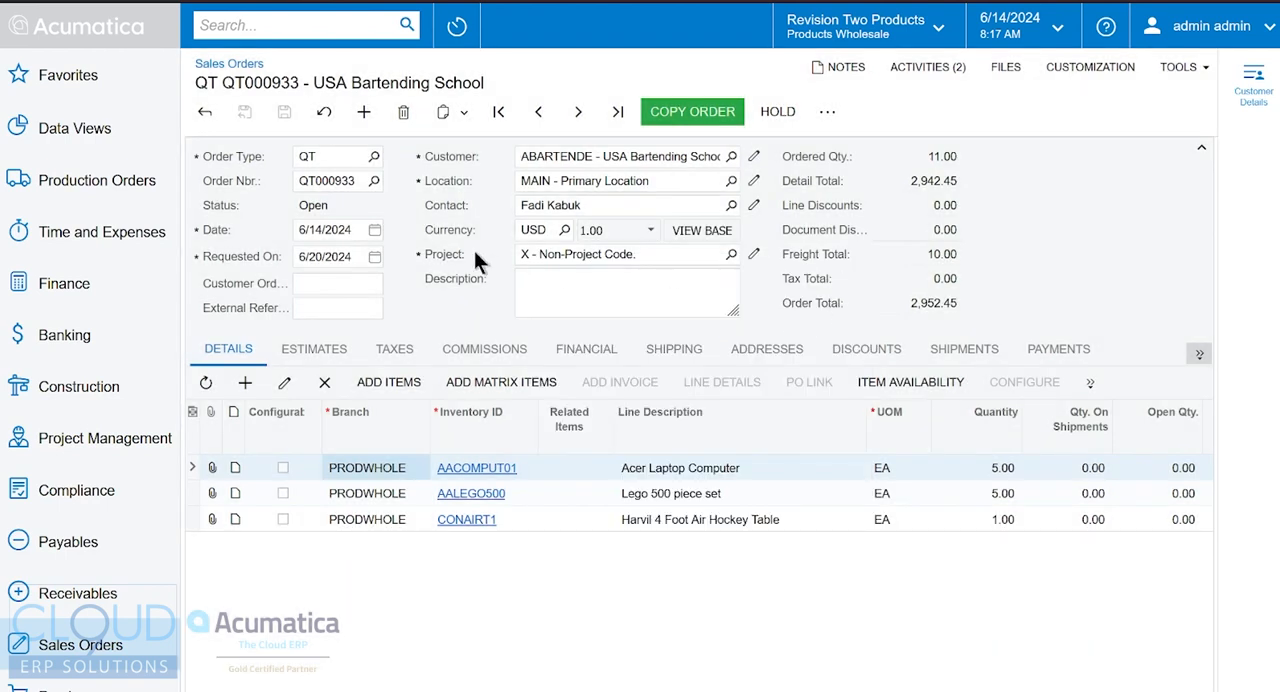